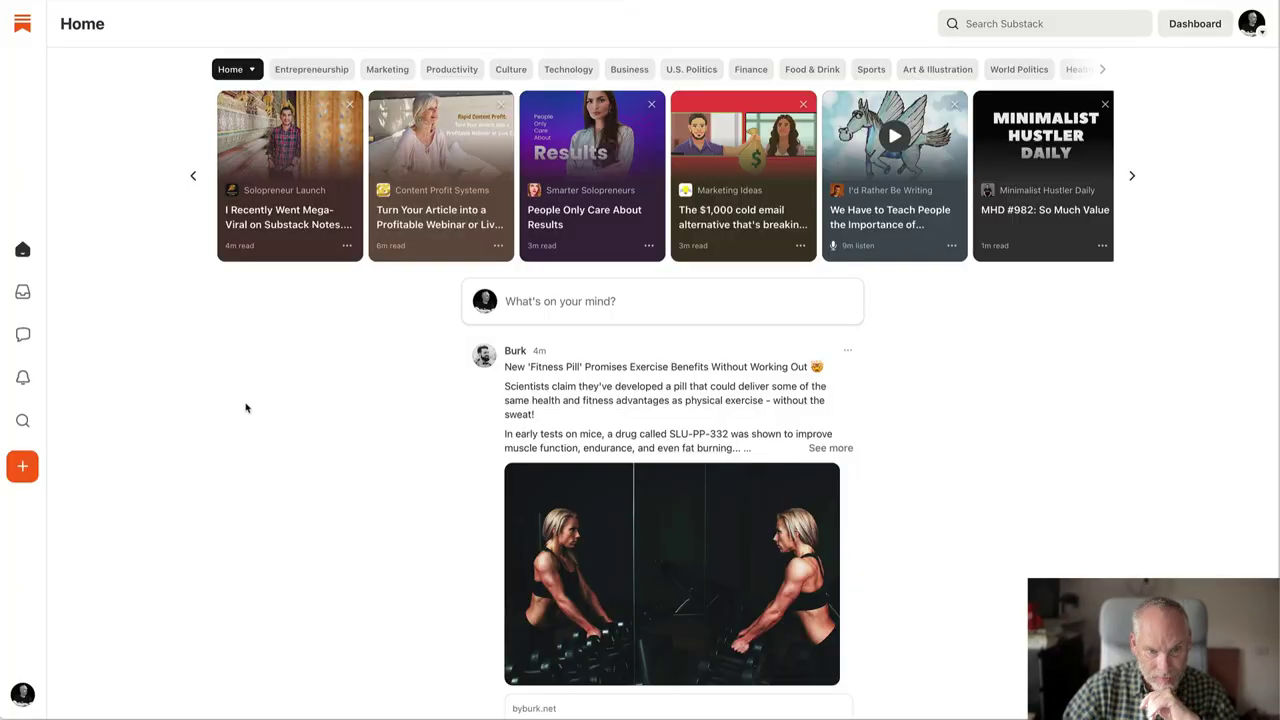
Browse down and back up through the Substack Home feed
scroll(337, 443, down, 2)
scroll(338, 445, down, 2)
scroll(338, 445, down, 2)
scroll(338, 445, down, 2)
scroll(338, 445, down, 2)
scroll(338, 445, down, 4)
scroll(338, 445, down, 1)
scroll(338, 445, down, 3)
scroll(338, 445, down, 1)
scroll(338, 445, down, 5)
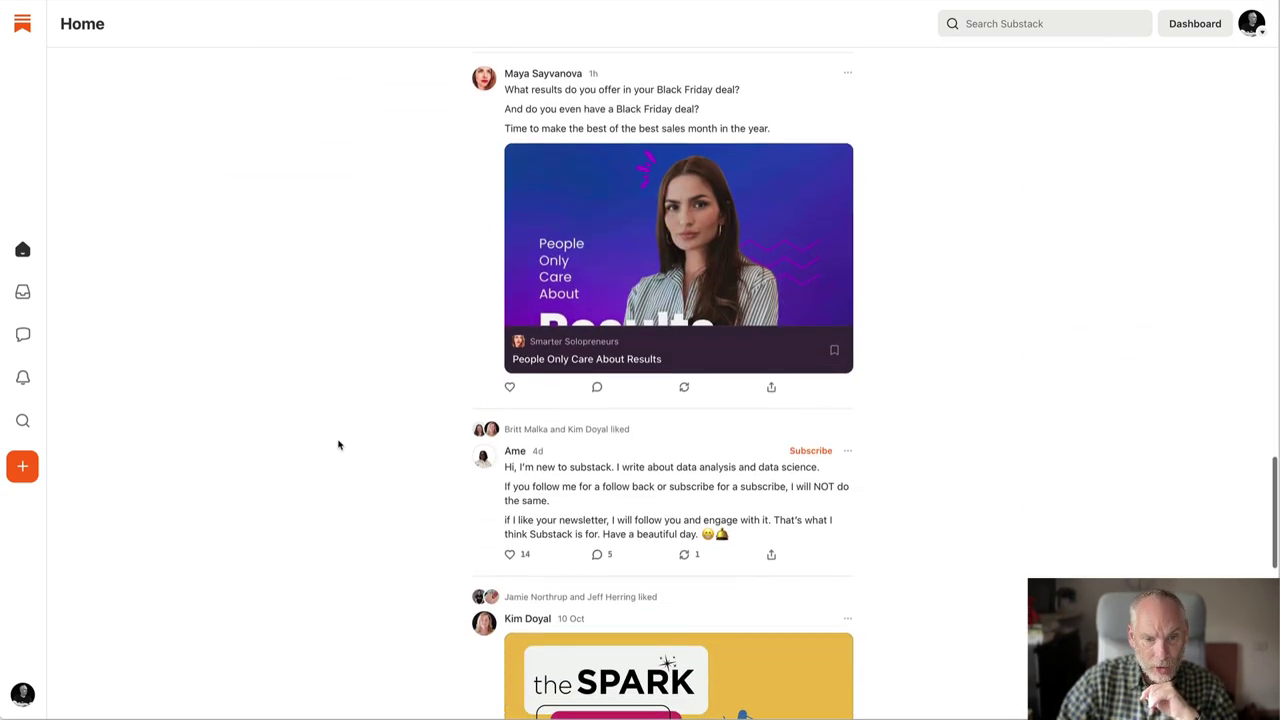
scroll(338, 445, up, 1)
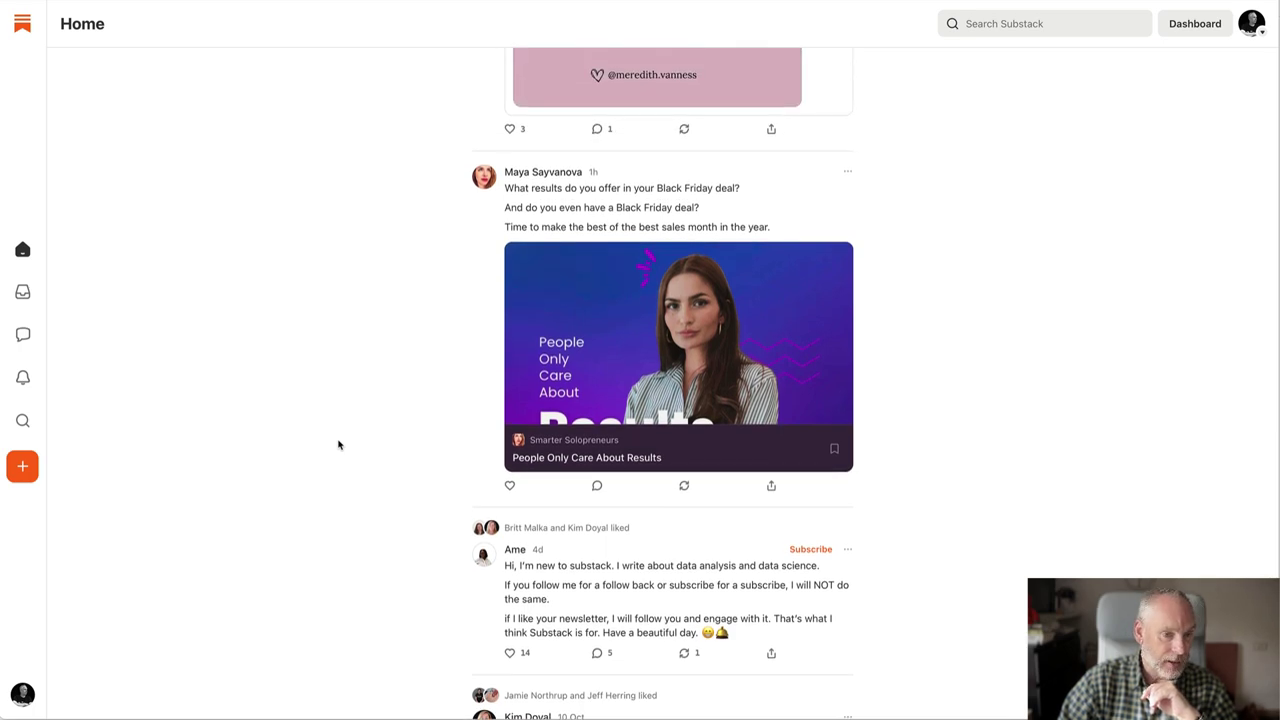
scroll(338, 445, up, 3)
scroll(338, 445, up, 3)
scroll(338, 445, up, 3)
scroll(338, 445, up, 2)
scroll(338, 445, up, 2)
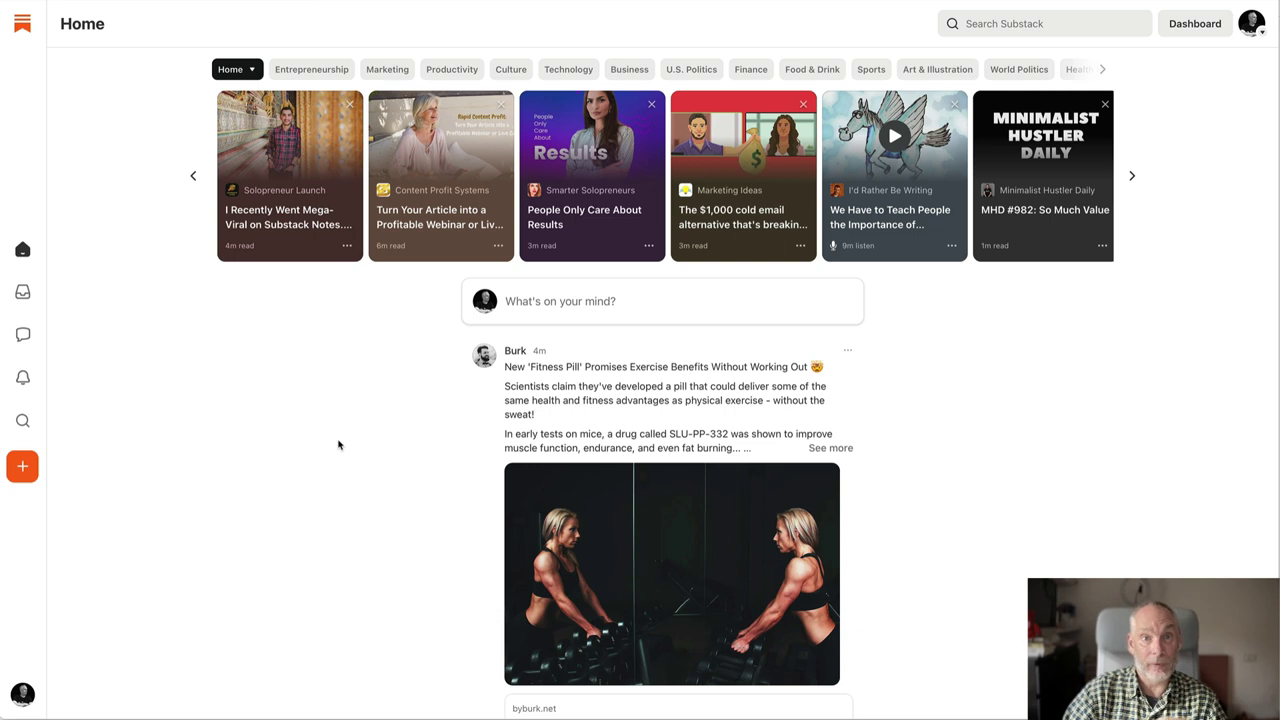
scroll(338, 445, down, 1)
scroll(640, 358, down, 1)
scroll(638, 362, down, 2)
scroll(636, 365, down, 2)
scroll(636, 365, down, 3)
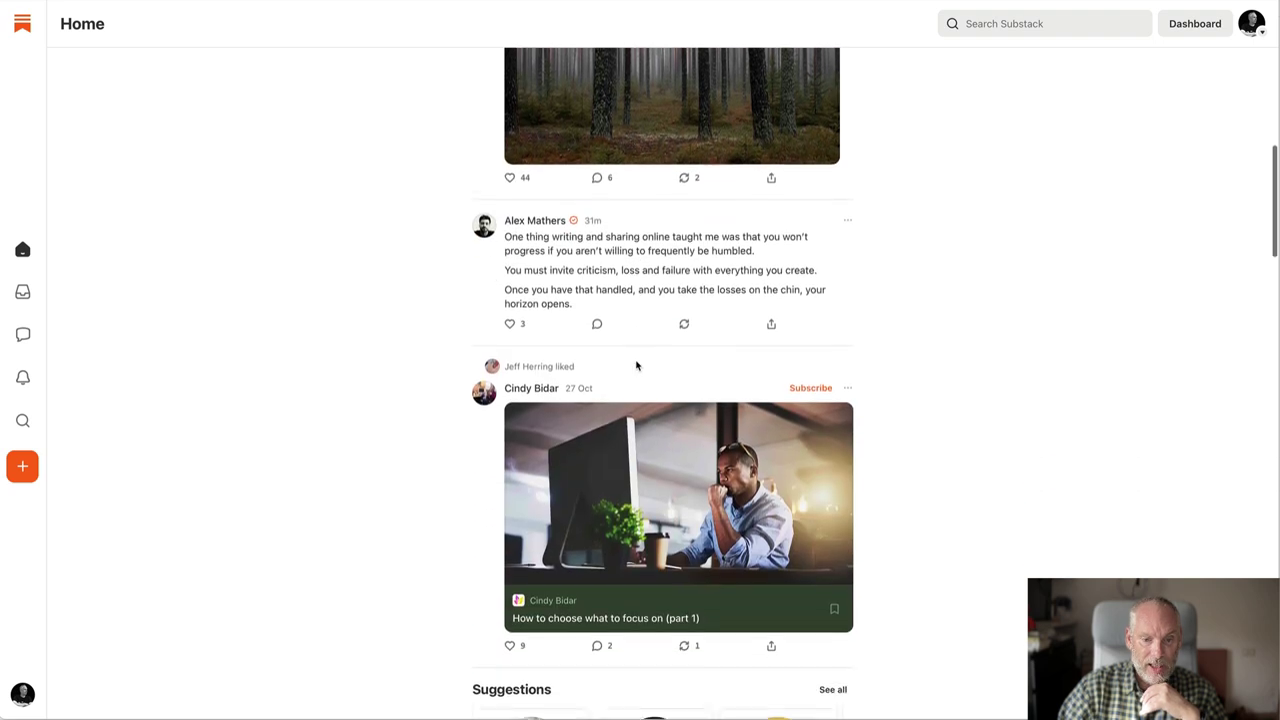
scroll(636, 365, down, 2)
scroll(636, 365, down, 2)
scroll(636, 366, down, 3)
scroll(636, 365, down, 2)
scroll(636, 365, down, 3)
scroll(636, 365, down, 1)
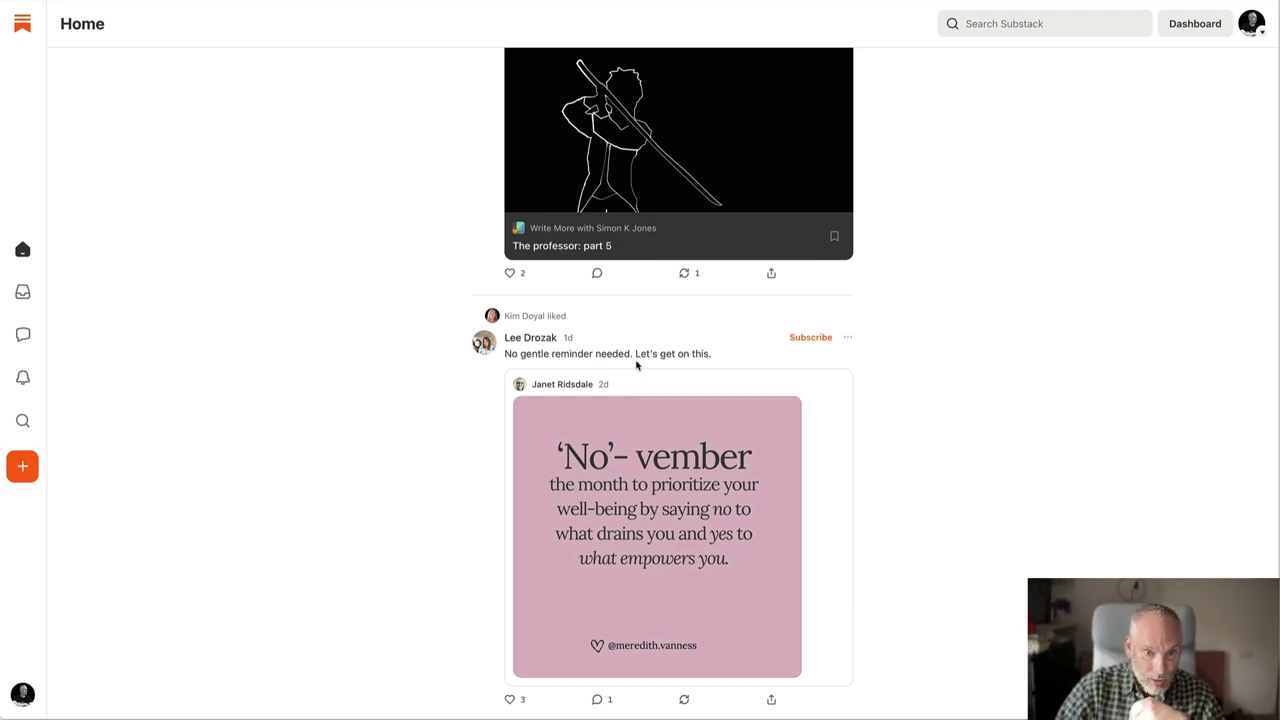
scroll(636, 365, up, 2)
scroll(636, 365, down, 1)
scroll(636, 365, down, 4)
scroll(636, 366, down, 1)
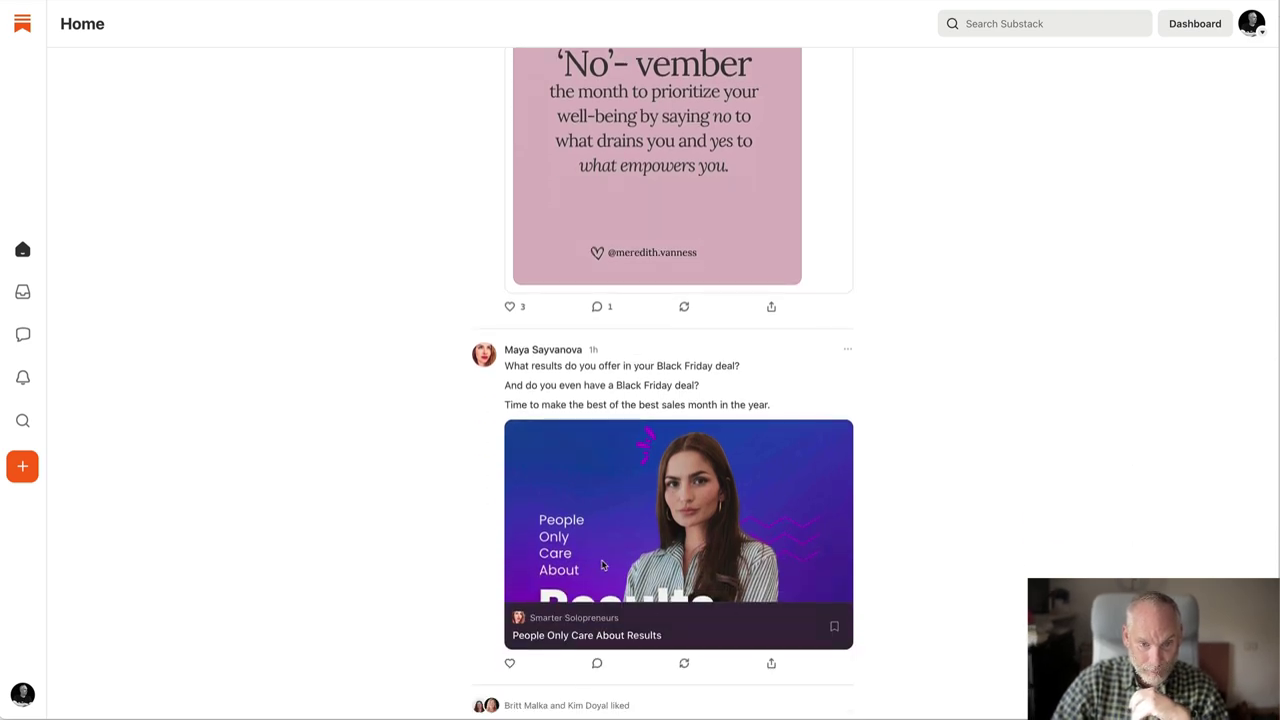
scroll(605, 566, down, 1)
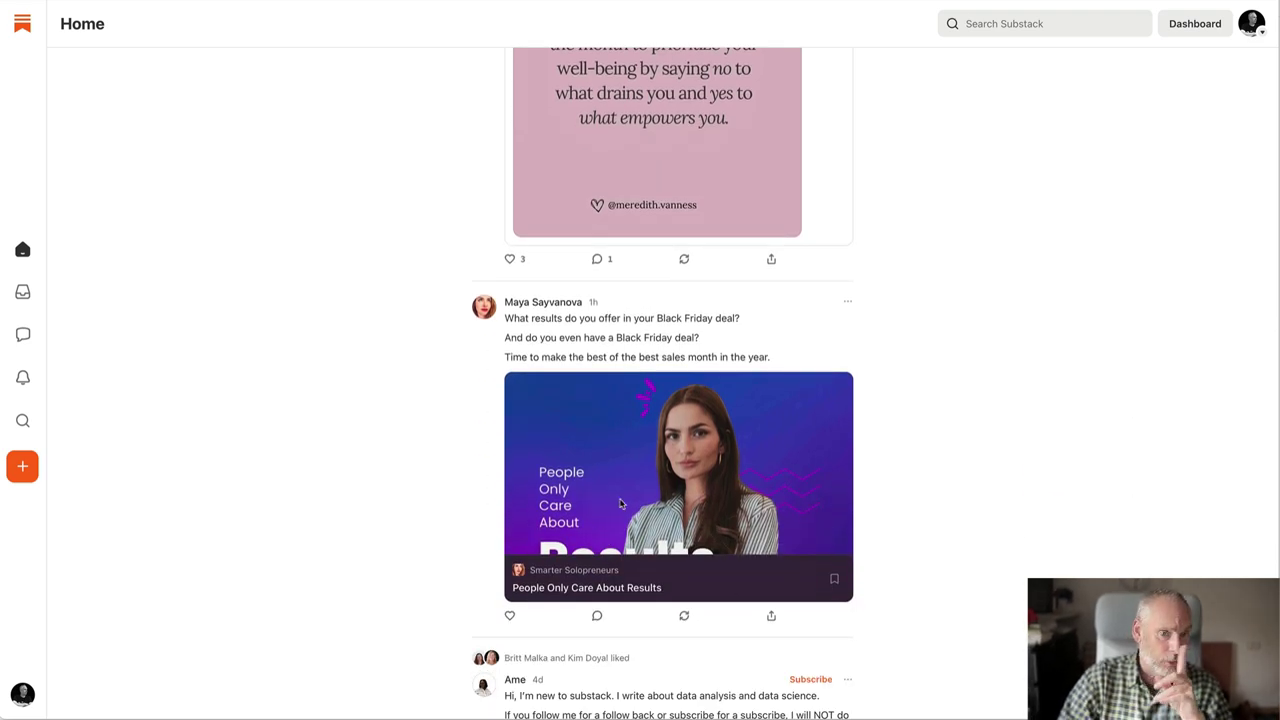
Return to the feed top, then scroll down to Maya Sayvanova's 'People Only Care About Results' note
key(Home)
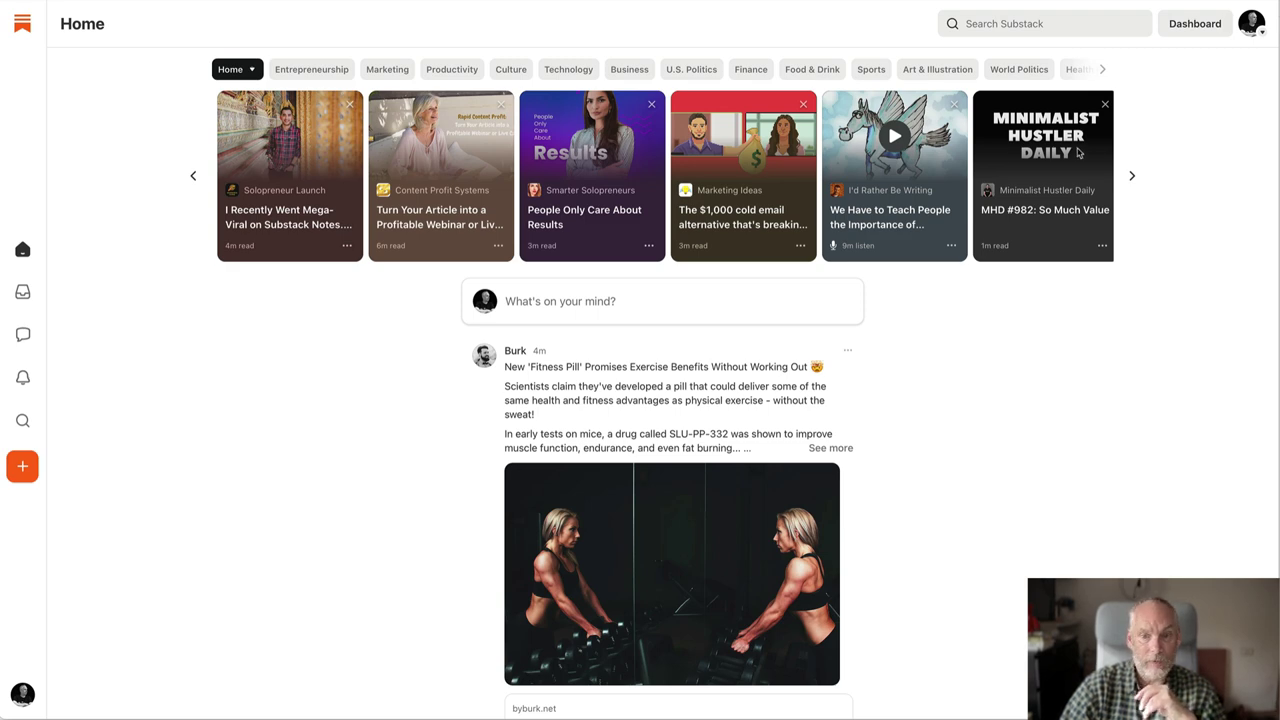
scroll(1010, 213, down, 2)
scroll(951, 310, down, 10)
scroll(951, 310, down, 2)
scroll(951, 314, down, 2)
scroll(951, 314, down, 1)
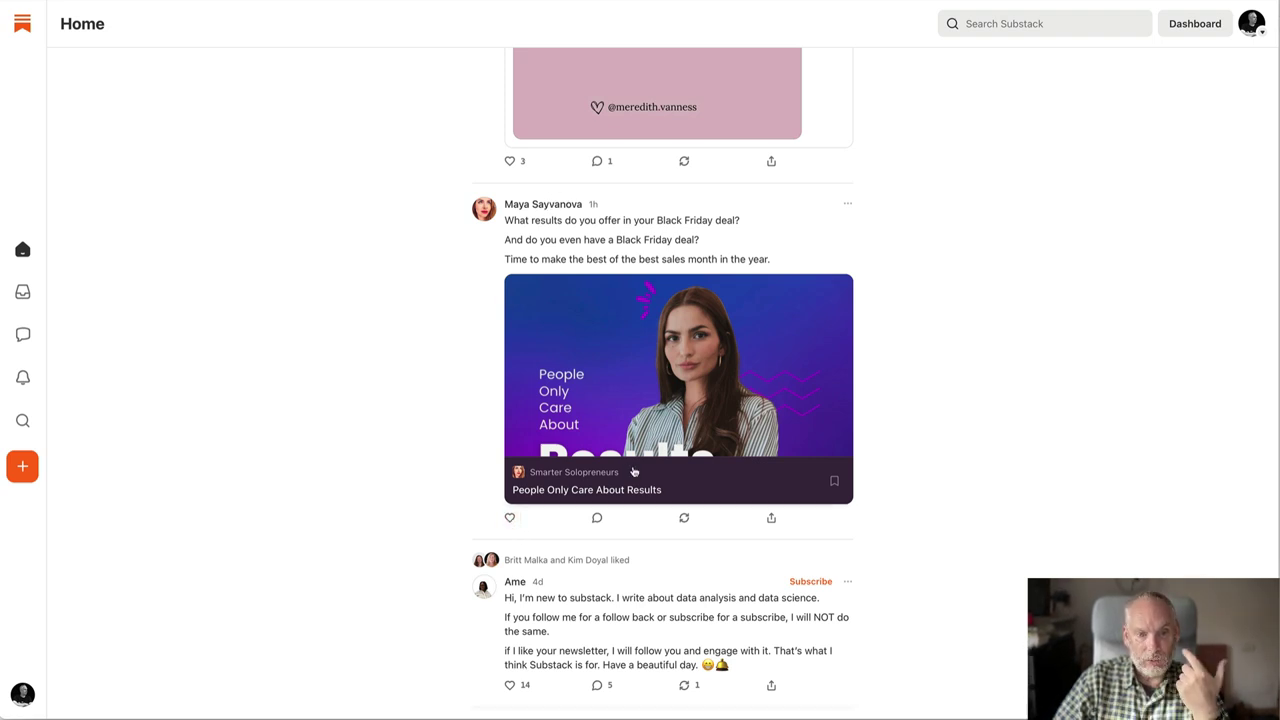
click(537, 205)
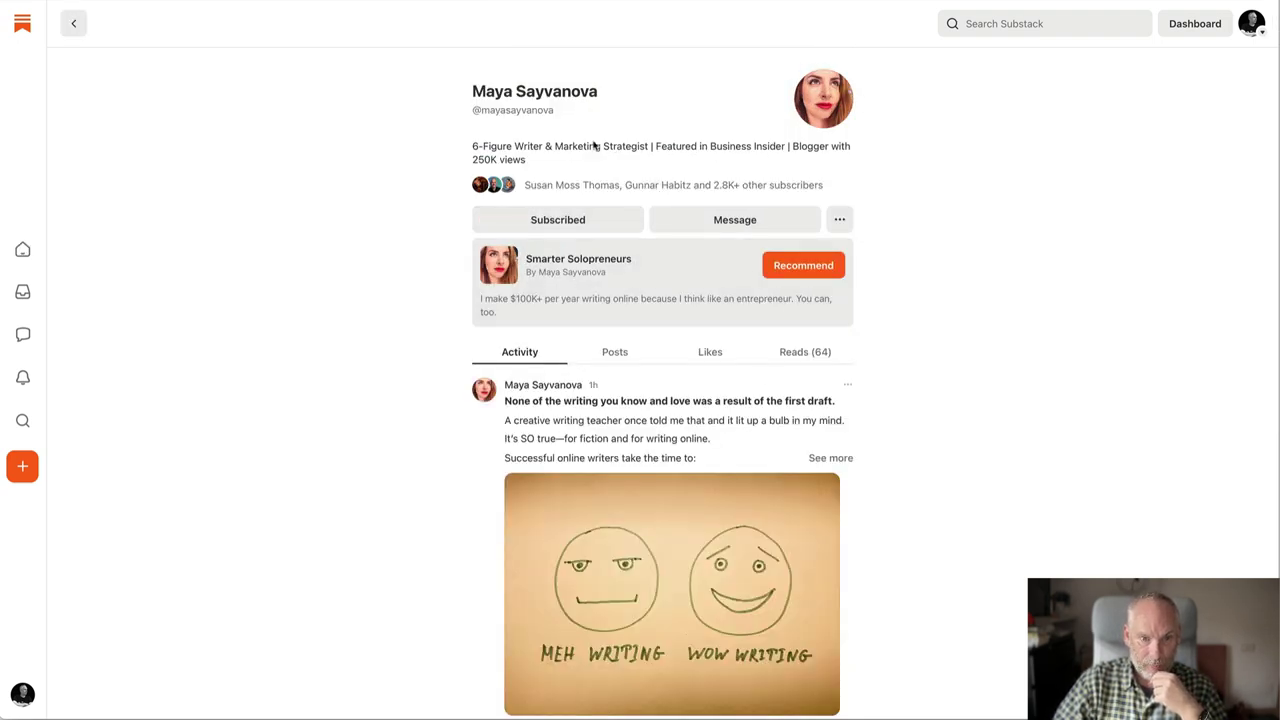
click(562, 186)
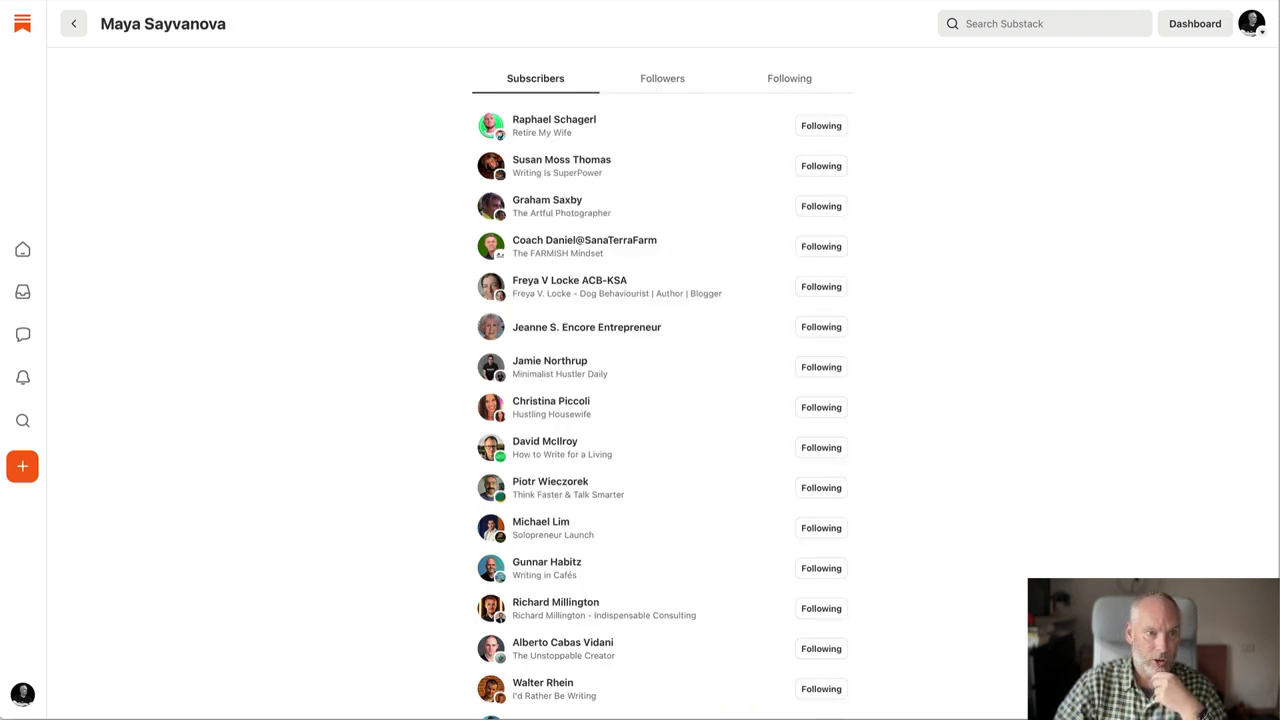
click(73, 23)
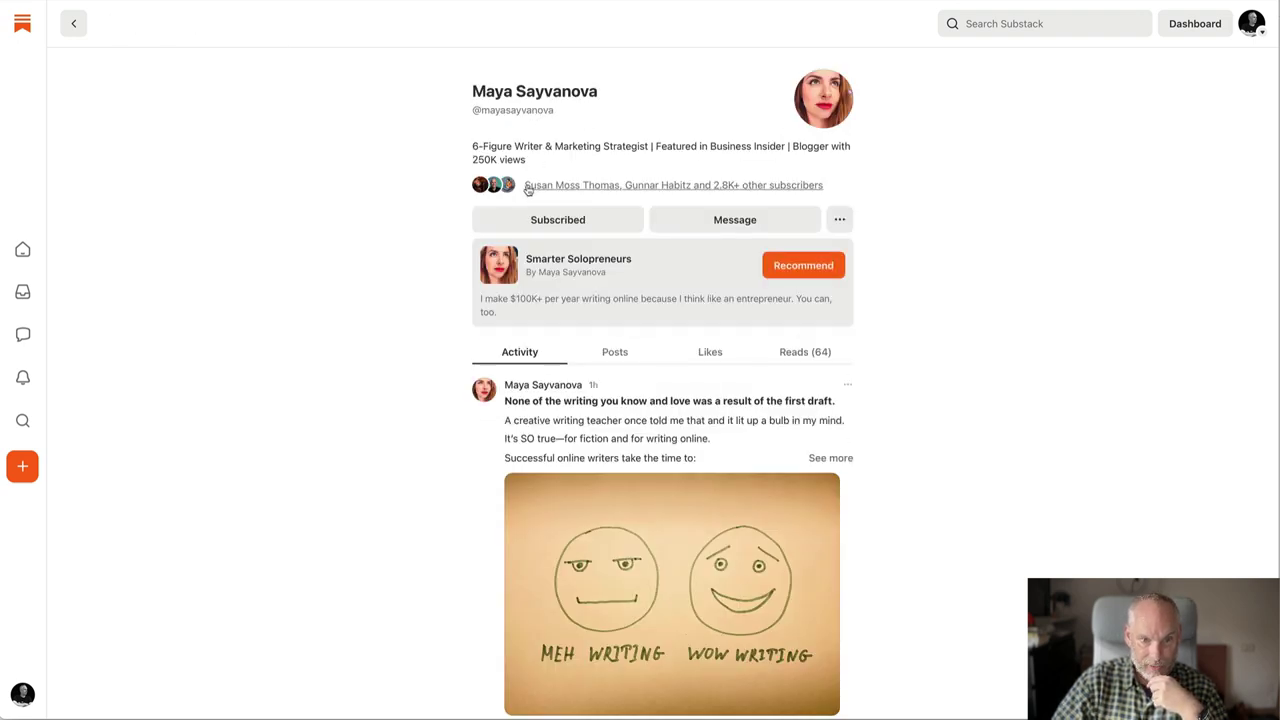
click(632, 190)
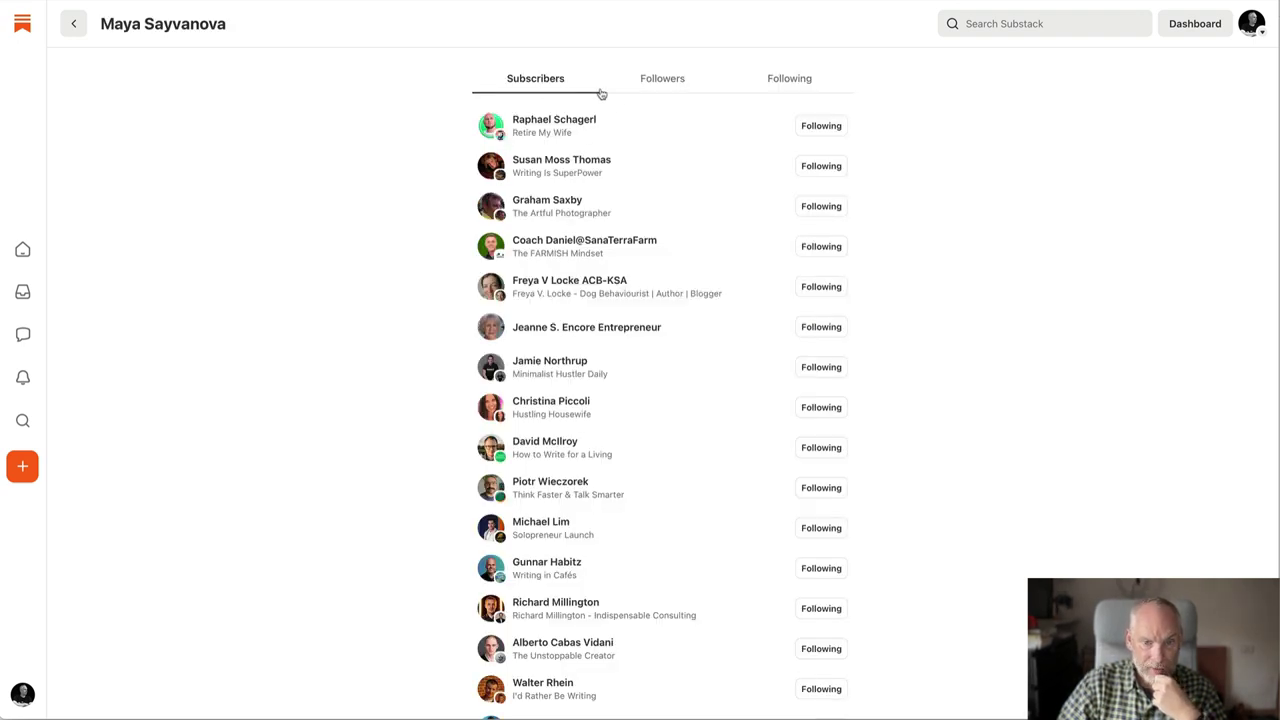
scroll(697, 371, down, 1)
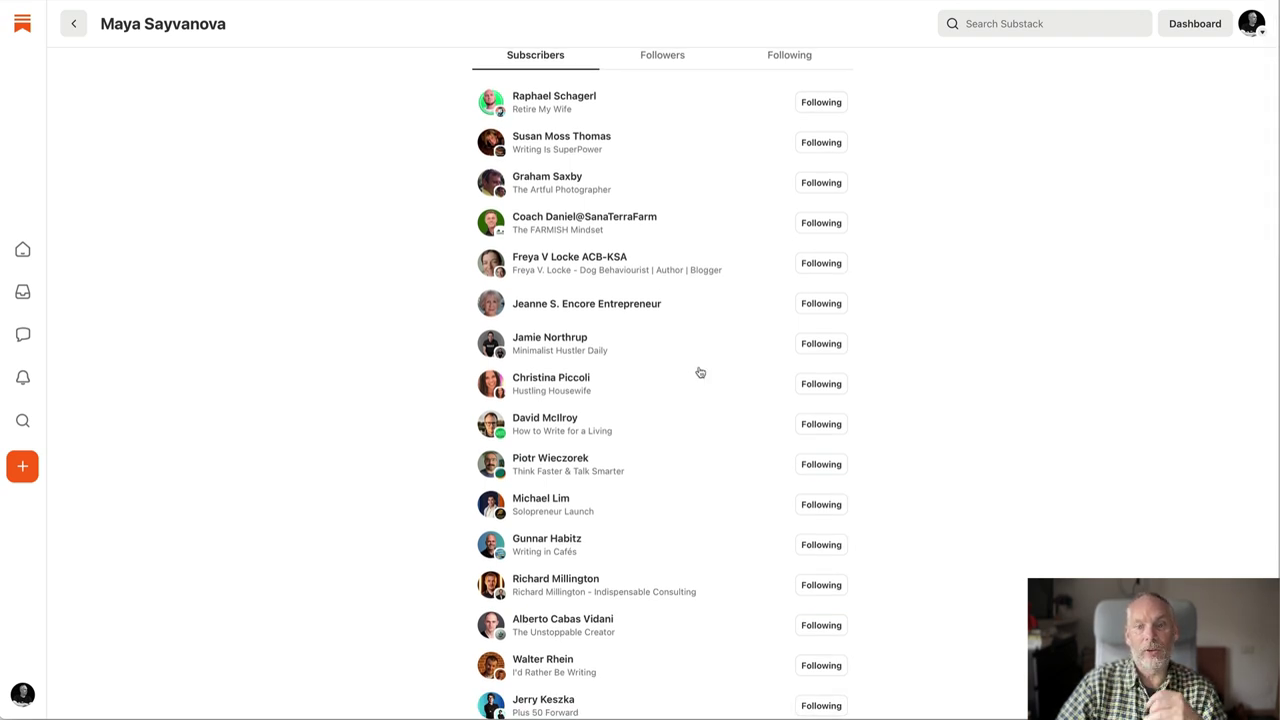
scroll(700, 372, down, 5)
scroll(700, 372, down, 3)
scroll(700, 372, down, 5)
scroll(700, 372, down, 4)
scroll(700, 372, down, 4)
scroll(700, 372, down, 2)
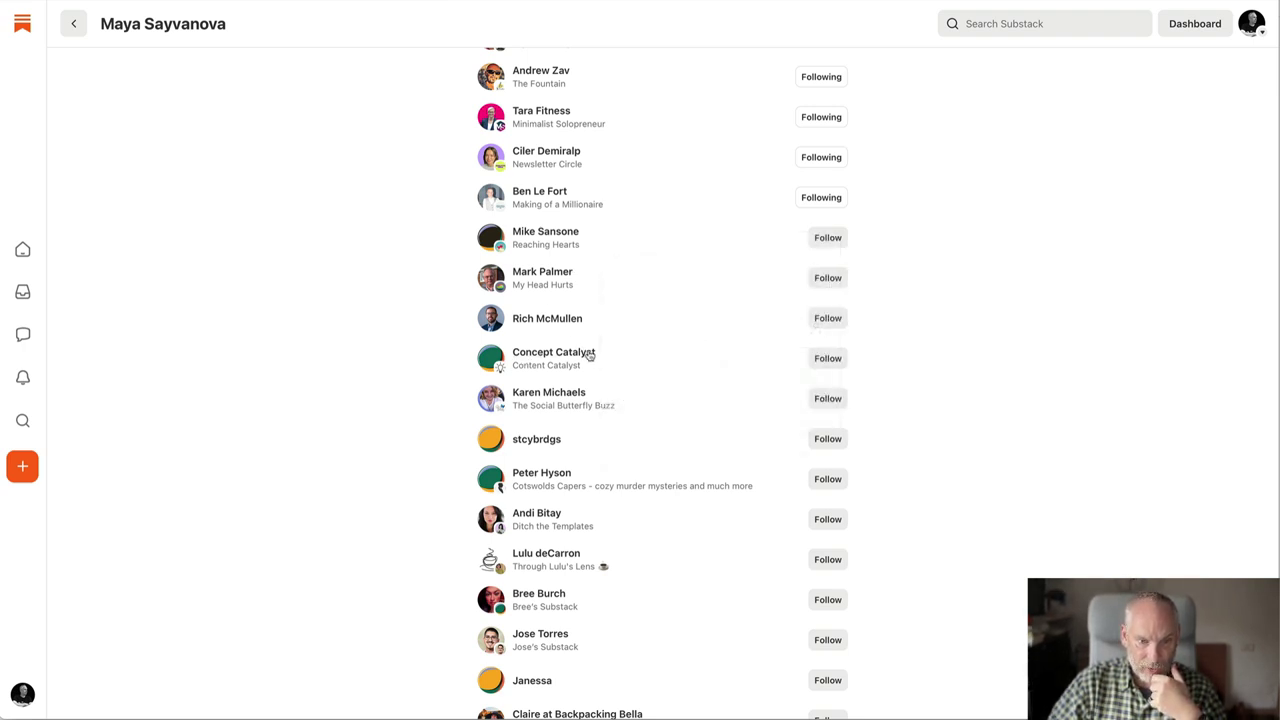
mouse_move(553, 352)
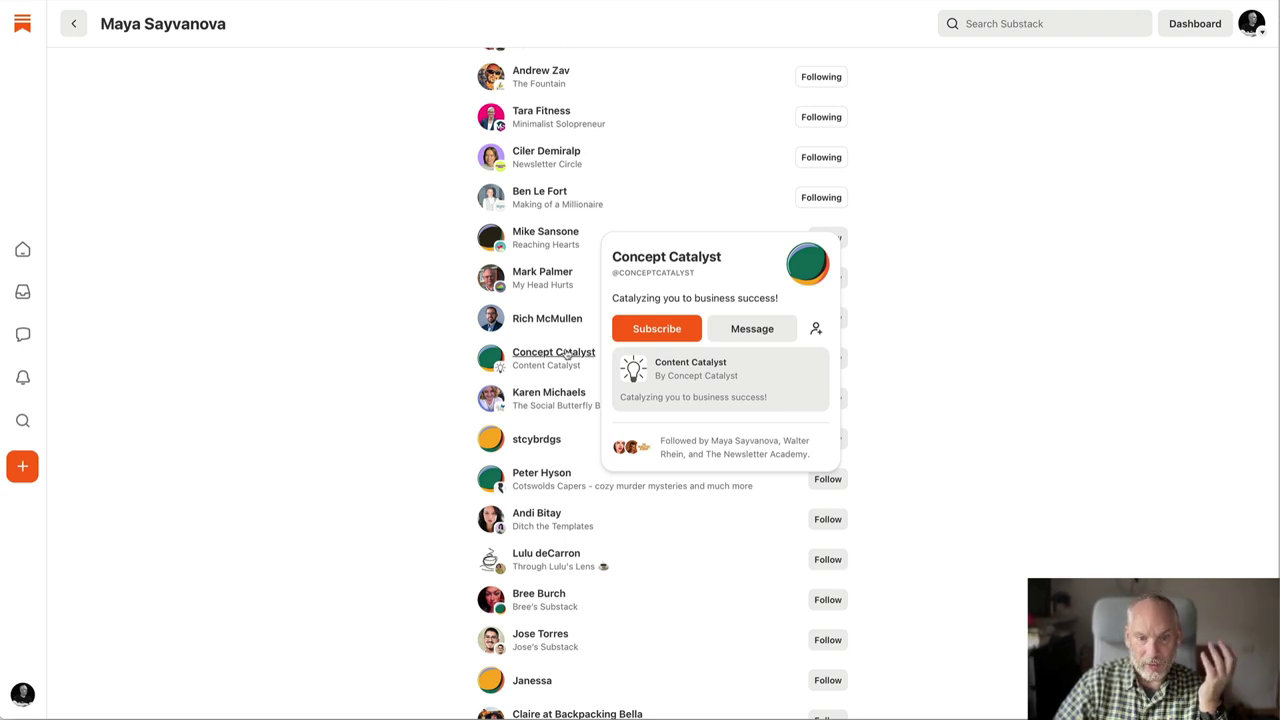
Subscribe free to Content Catalyst, skipping the recommend and spread-the-word prompts
click(651, 329)
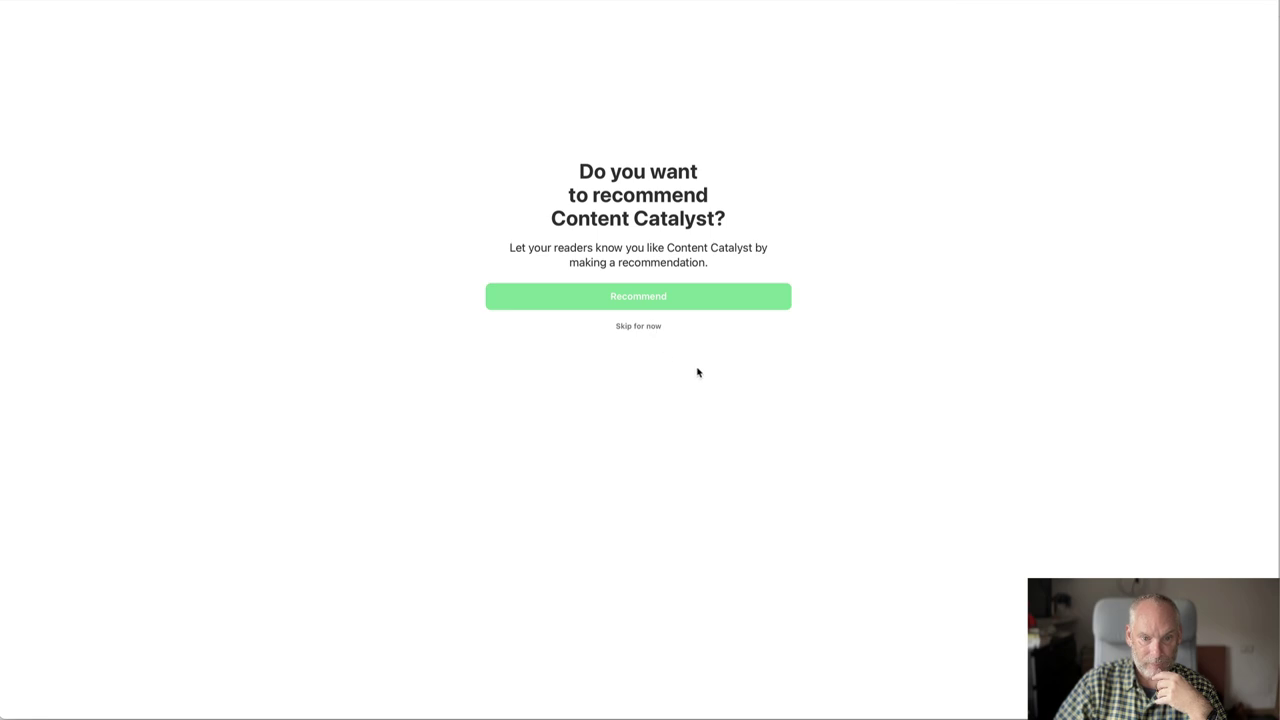
click(647, 328)
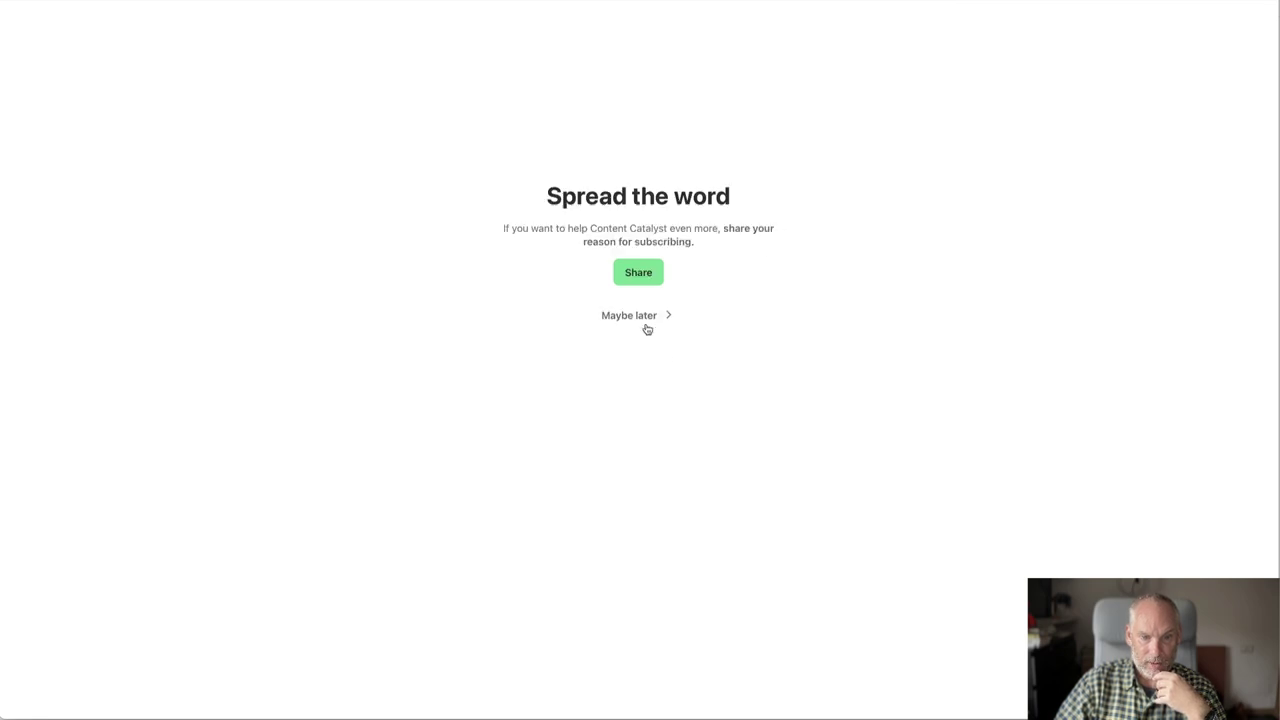
click(642, 317)
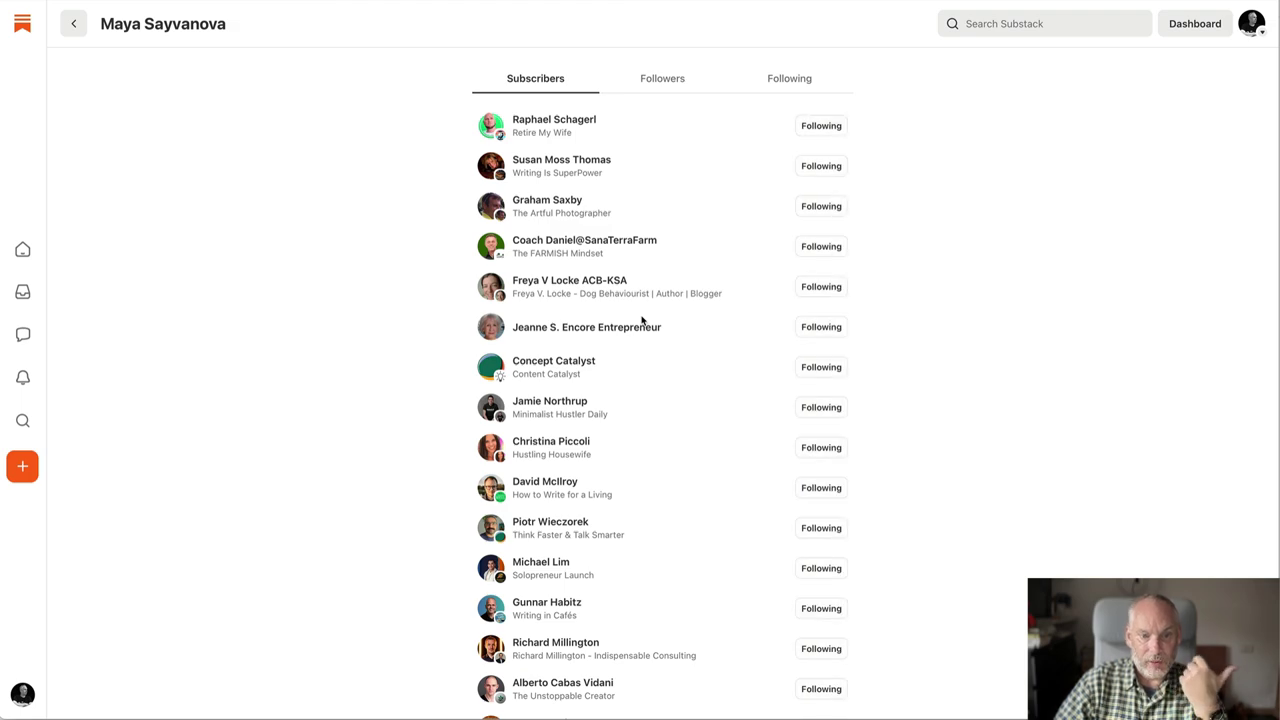
Scroll down through Maya Sayvanova's subscriber list
scroll(669, 389, down, 5)
scroll(669, 389, down, 1)
scroll(669, 389, down, 4)
scroll(669, 389, down, 3)
scroll(669, 389, down, 5)
scroll(669, 389, down, 10)
scroll(669, 389, down, 2)
scroll(669, 389, up, 5)
scroll(669, 389, up, 10)
scroll(620, 183, down, 1)
scroll(781, 475, down, 3)
scroll(781, 475, down, 10)
scroll(781, 475, down, 10)
scroll(781, 475, down, 6)
scroll(781, 475, down, 5)
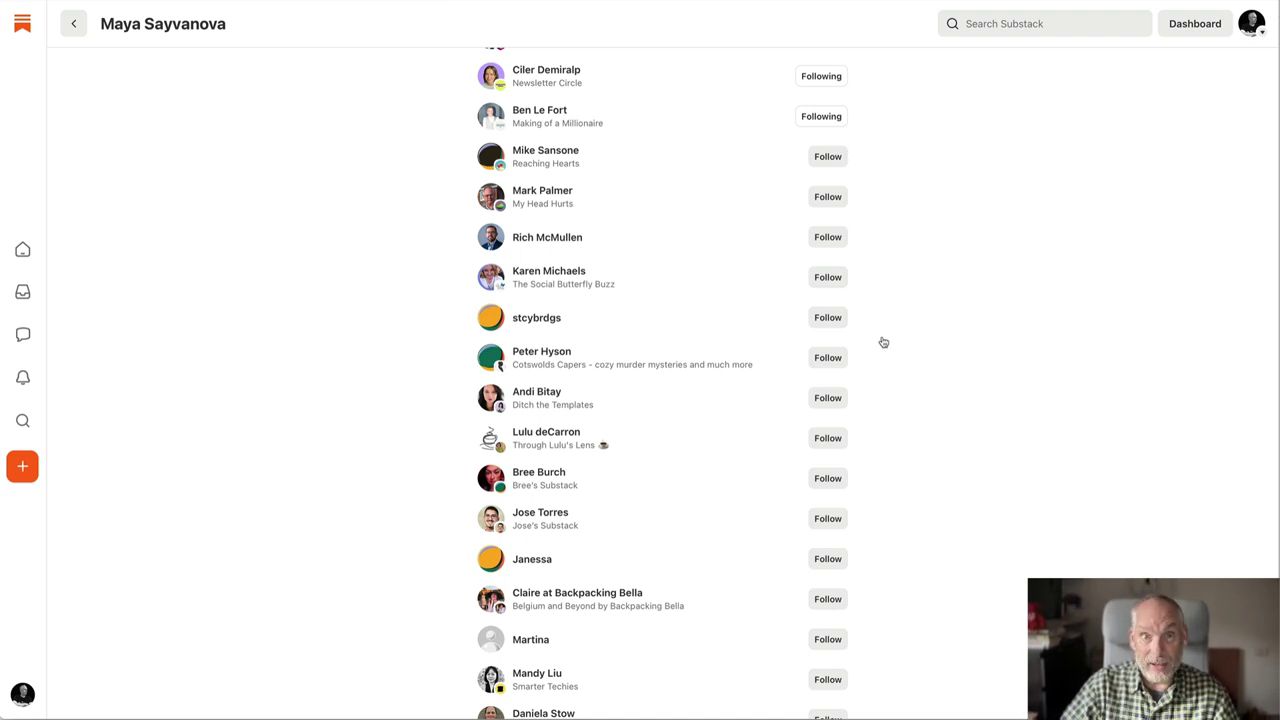
scroll(883, 342, down, 3)
scroll(883, 342, down, 1)
scroll(883, 342, down, 2)
scroll(883, 342, down, 1)
scroll(883, 342, down, 3)
scroll(883, 342, down, 1)
scroll(883, 342, down, 1)
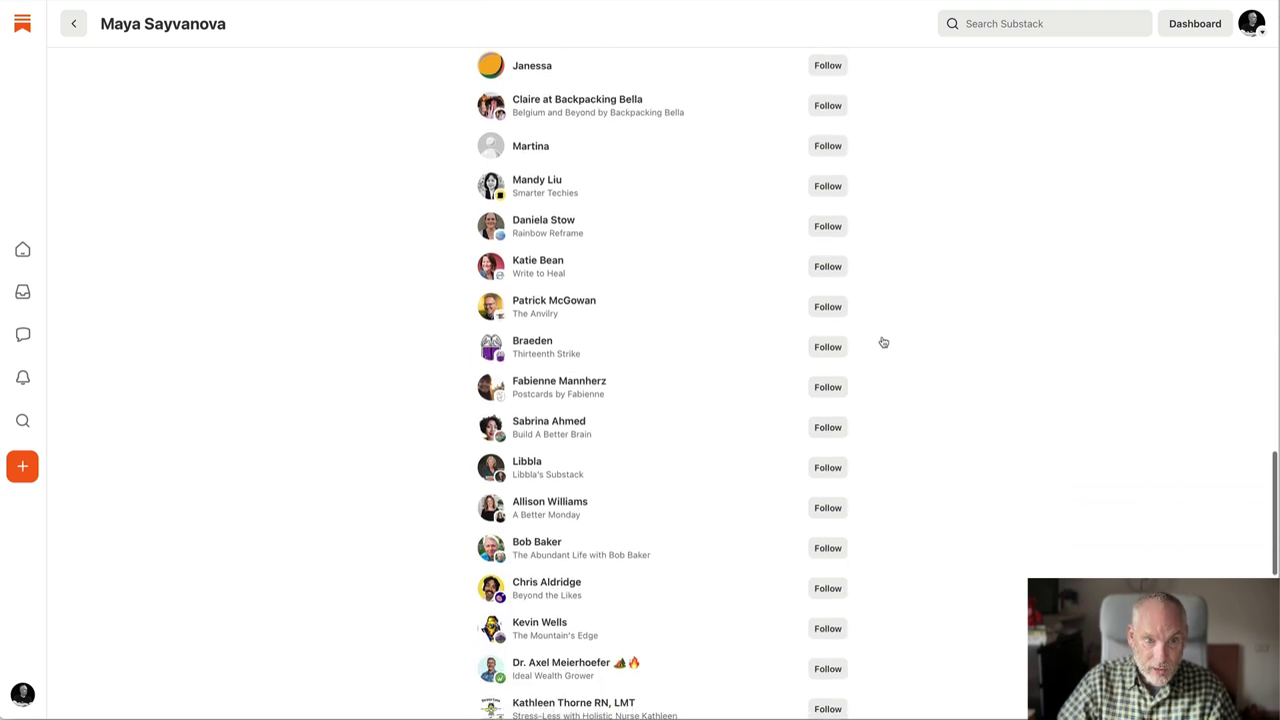
click(827, 186)
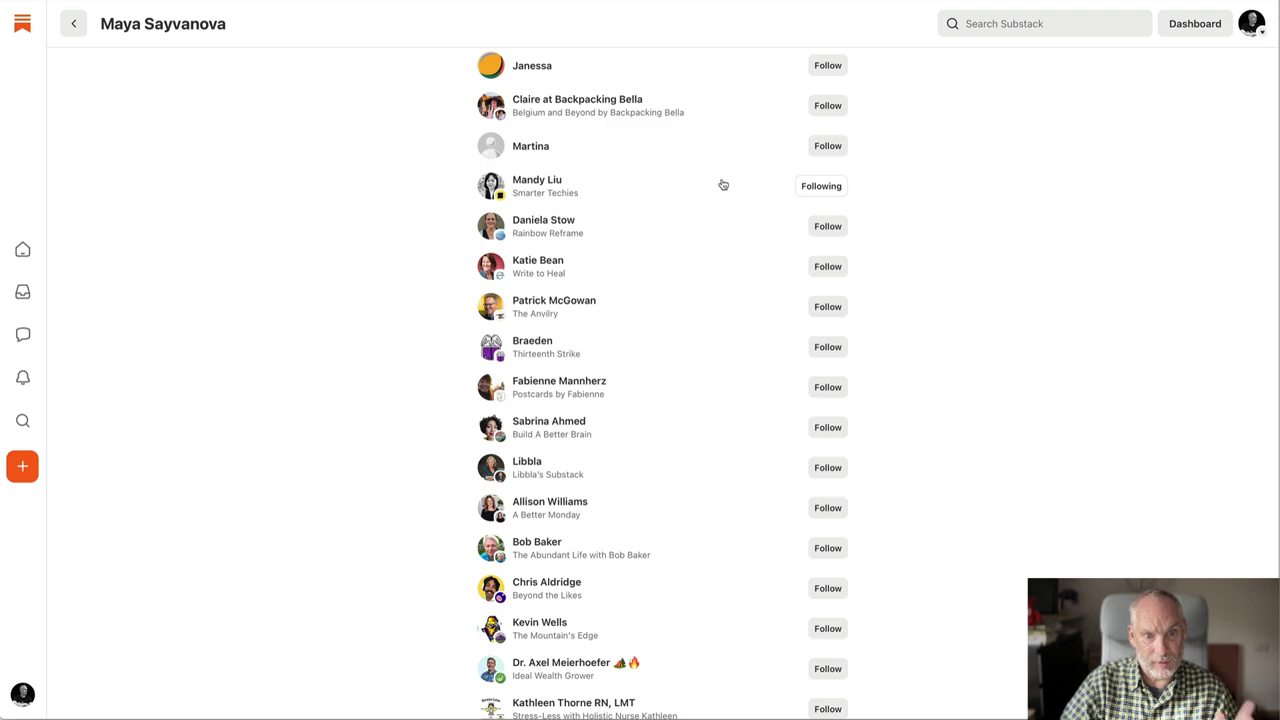
scroll(723, 185, up, 10)
scroll(723, 185, up, 10)
Switch to Maya Sayvanova's Followers list and scroll through it
click(676, 88)
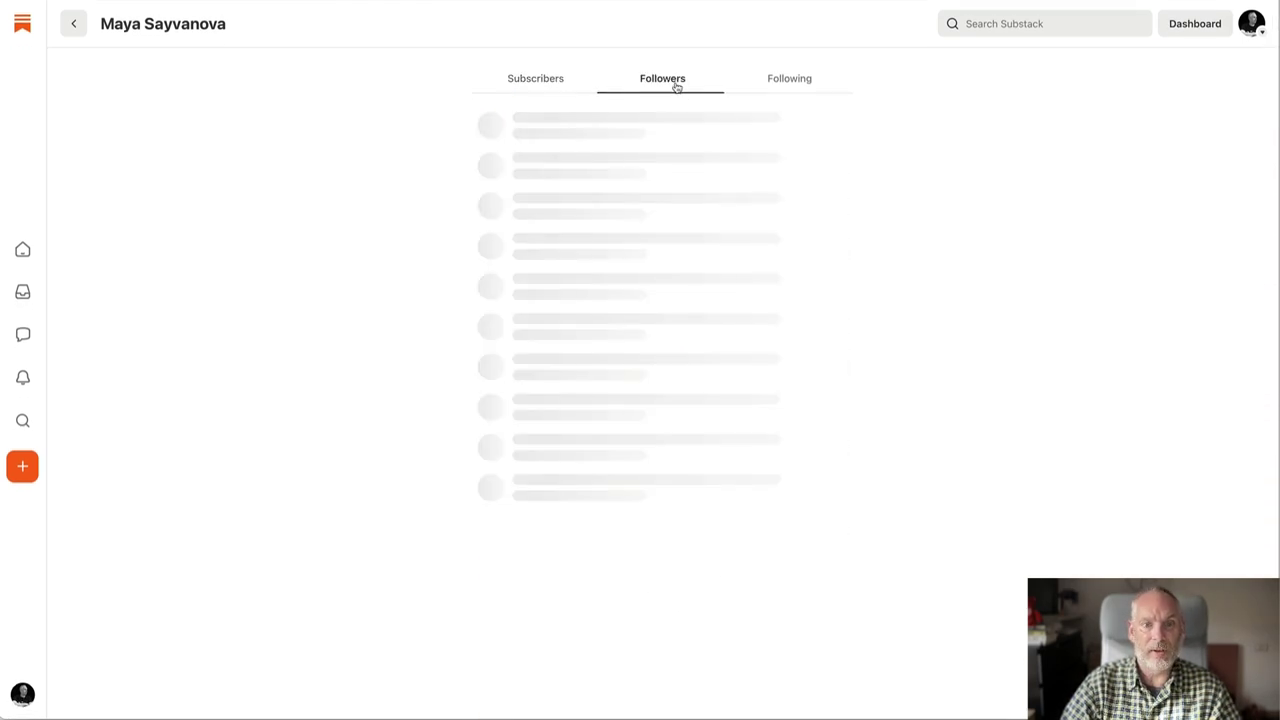
scroll(917, 267, down, 1)
scroll(917, 267, down, 2)
scroll(917, 267, down, 5)
scroll(917, 267, down, 4)
scroll(917, 267, down, 2)
scroll(917, 267, down, 3)
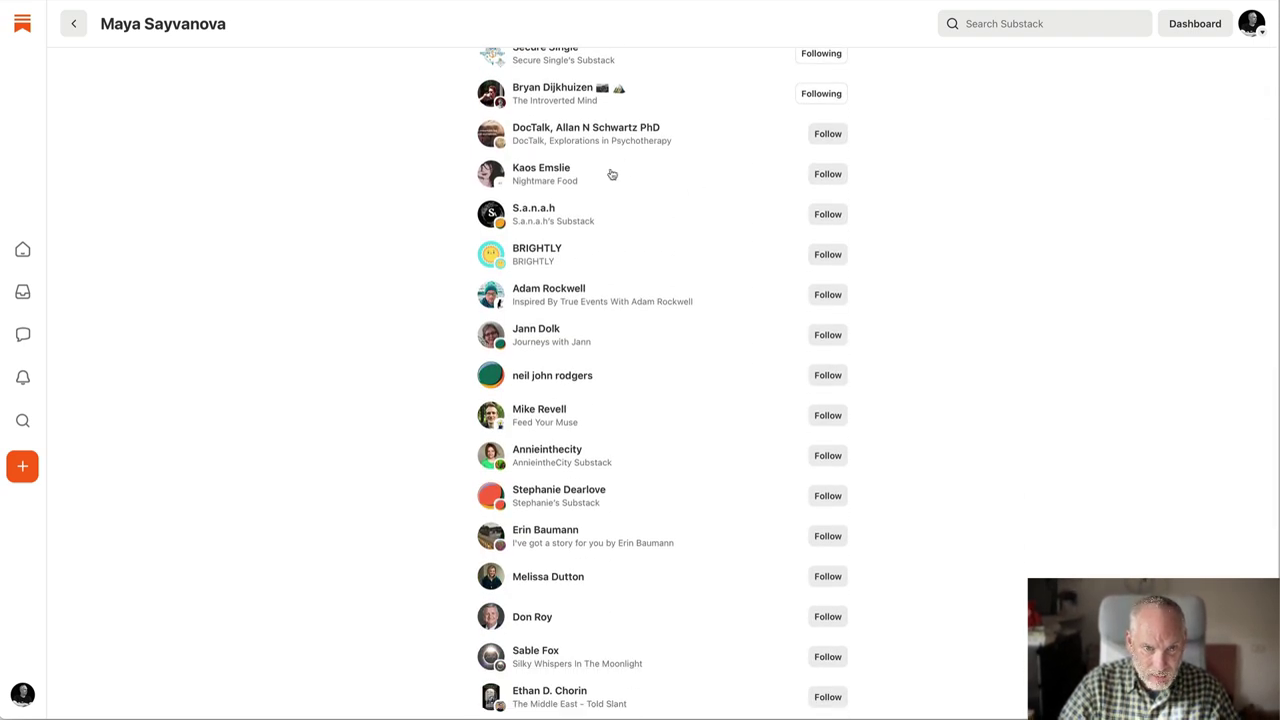
scroll(652, 230, down, 1)
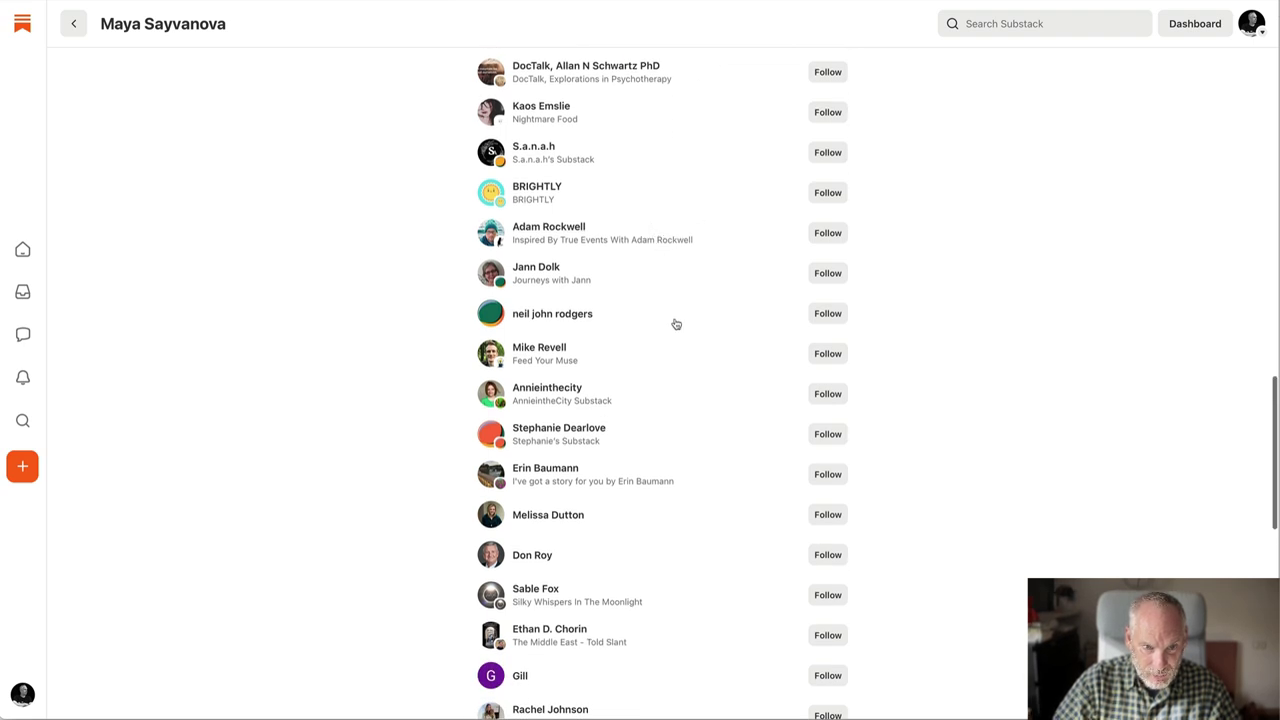
scroll(676, 324, down, 1)
scroll(676, 324, down, 1)
scroll(676, 324, down, 1)
scroll(676, 324, down, 1)
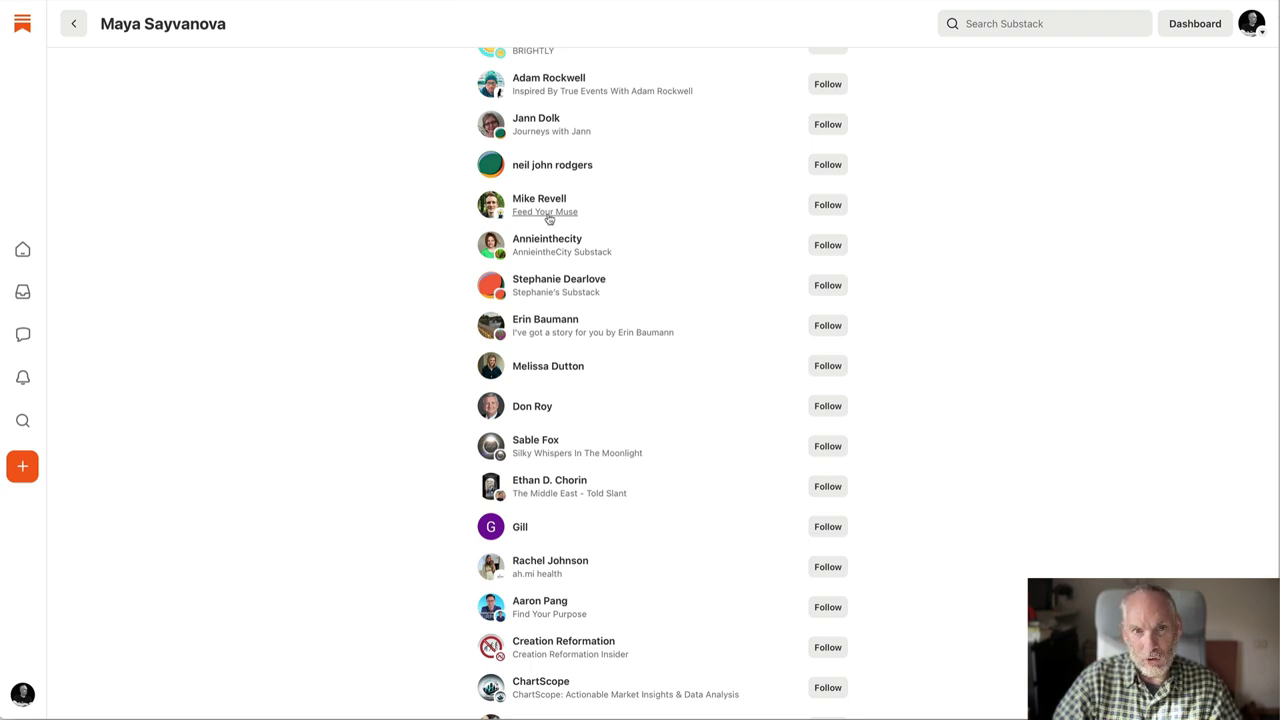
scroll(548, 218, down, 2)
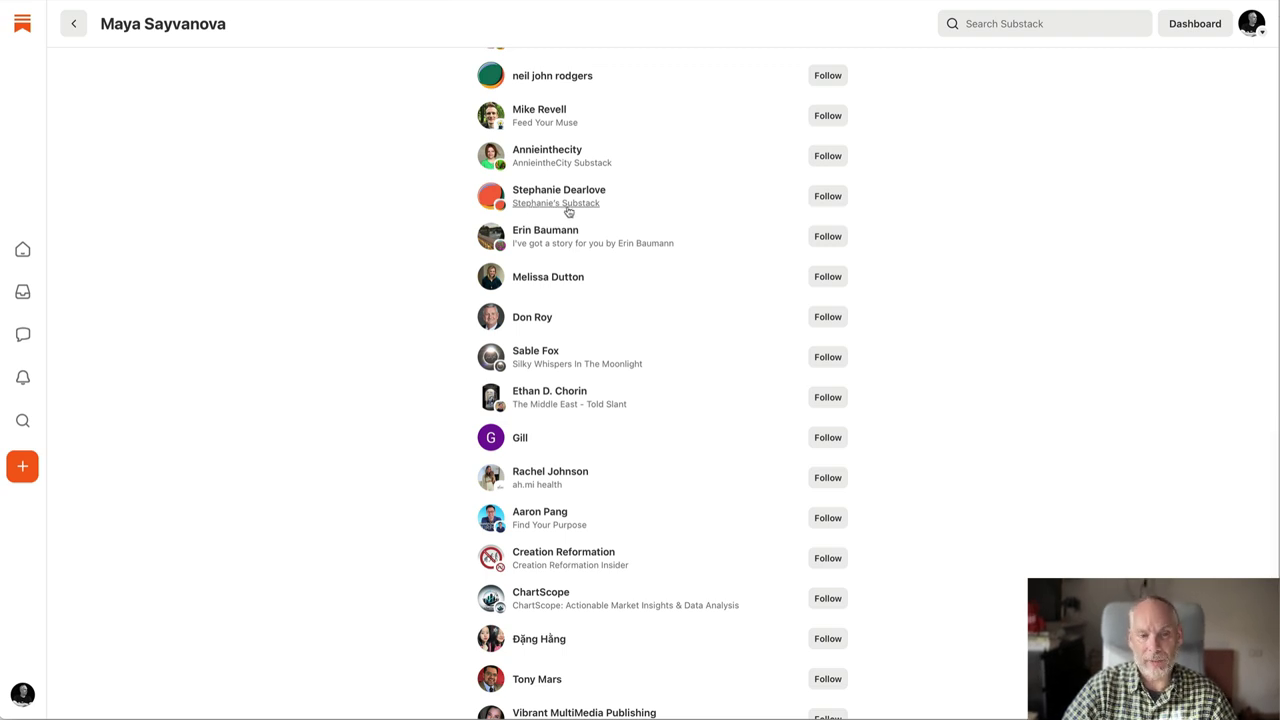
scroll(568, 211, down, 1)
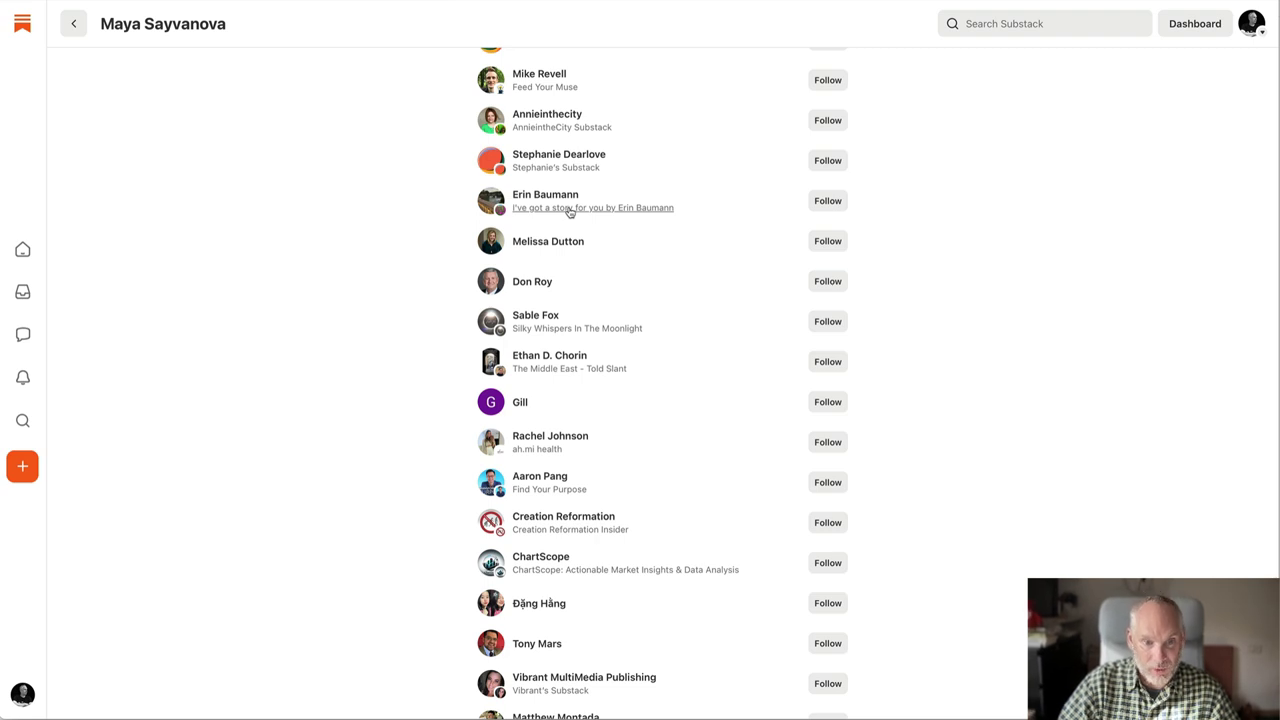
scroll(568, 211, down, 1)
scroll(568, 211, down, 1)
scroll(569, 211, down, 3)
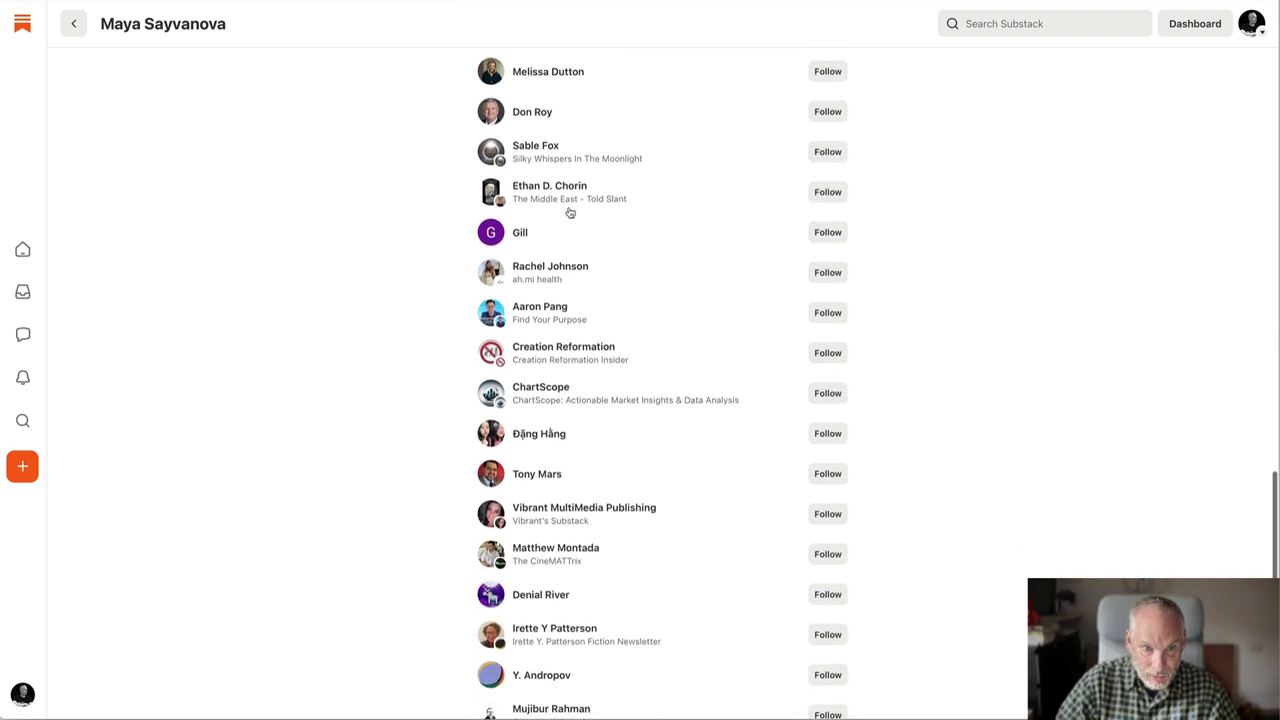
scroll(586, 228, down, 2)
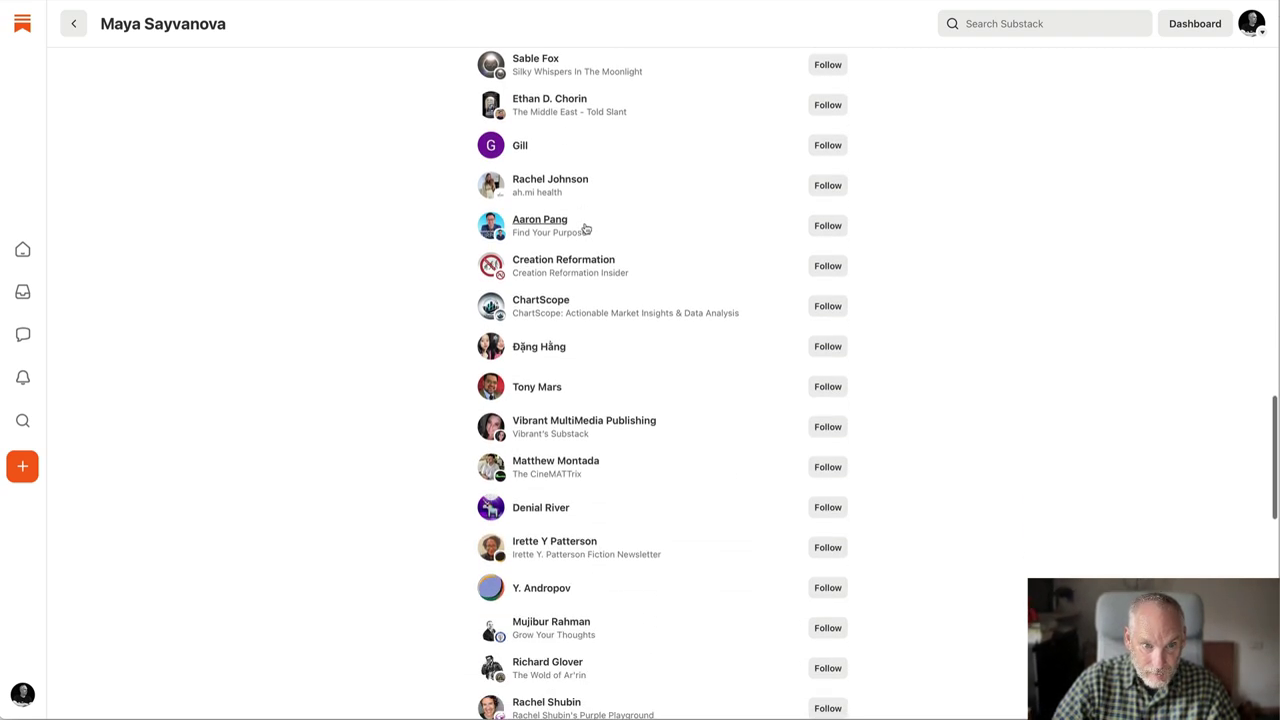
scroll(586, 228, down, 1)
scroll(586, 228, down, 1)
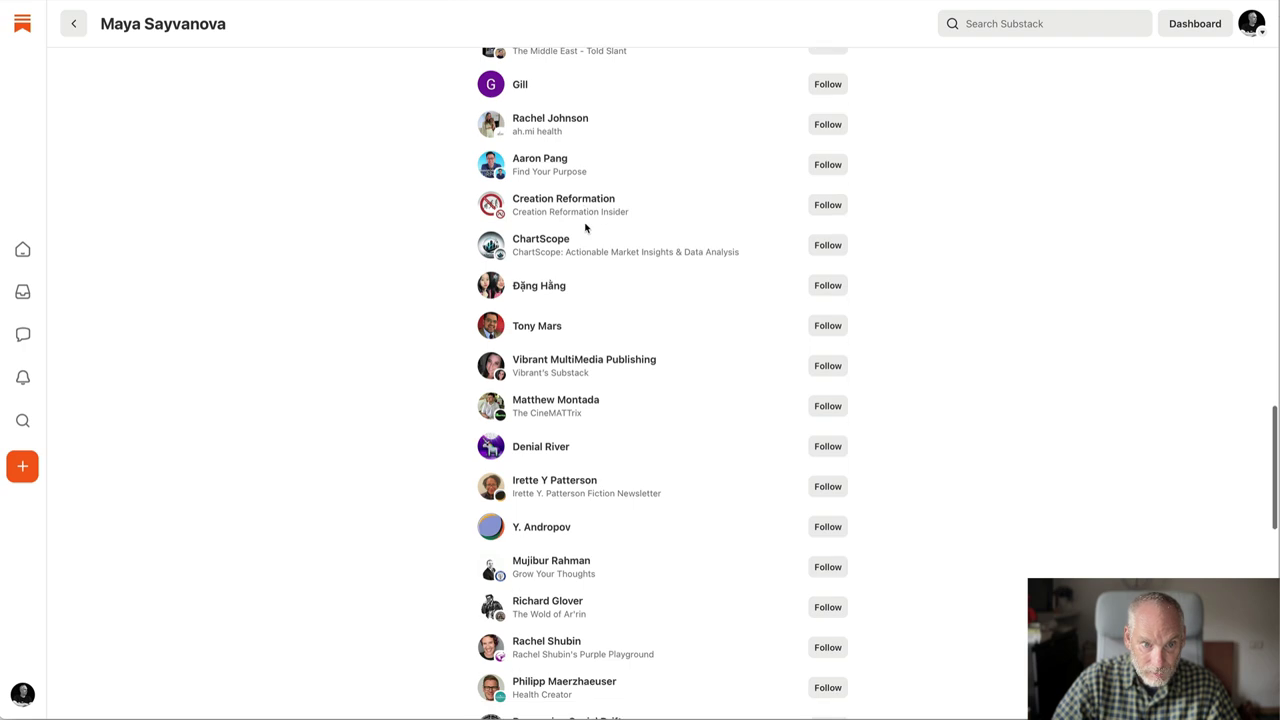
click(820, 166)
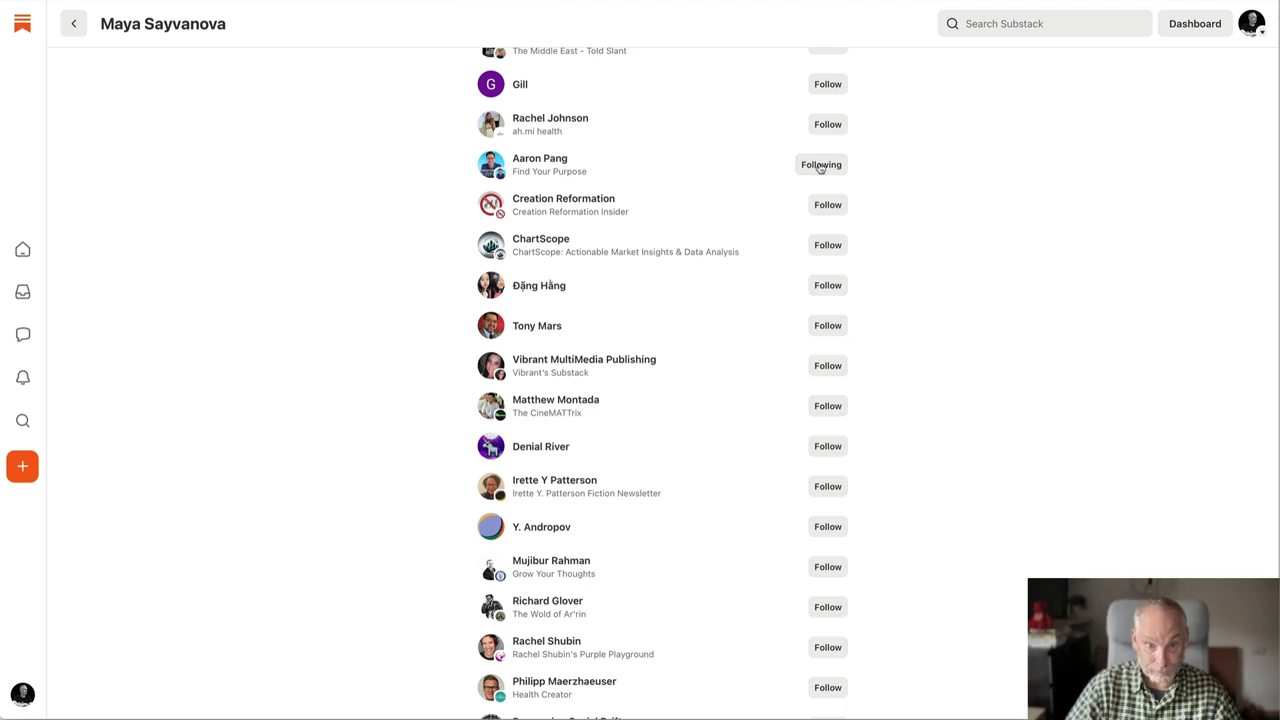
scroll(820, 167, up, 15)
scroll(820, 167, up, 10)
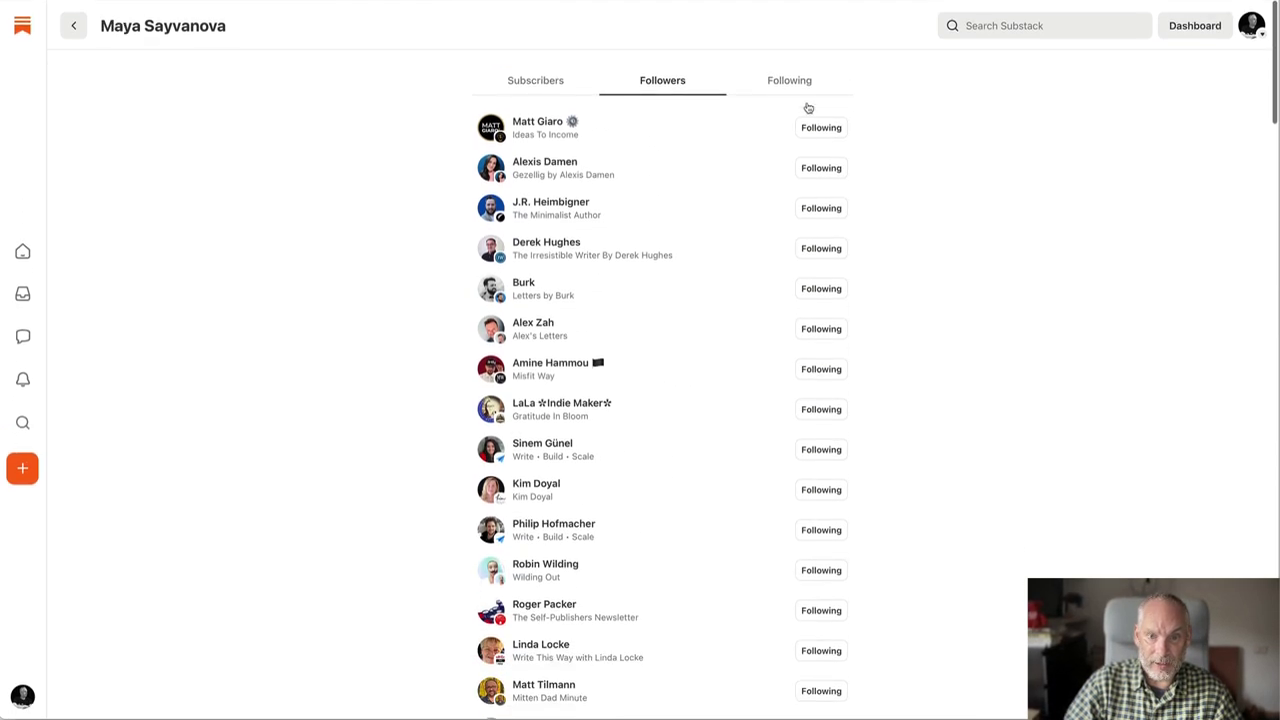
Switch to the Following list and follow Kyle Westaway
click(804, 80)
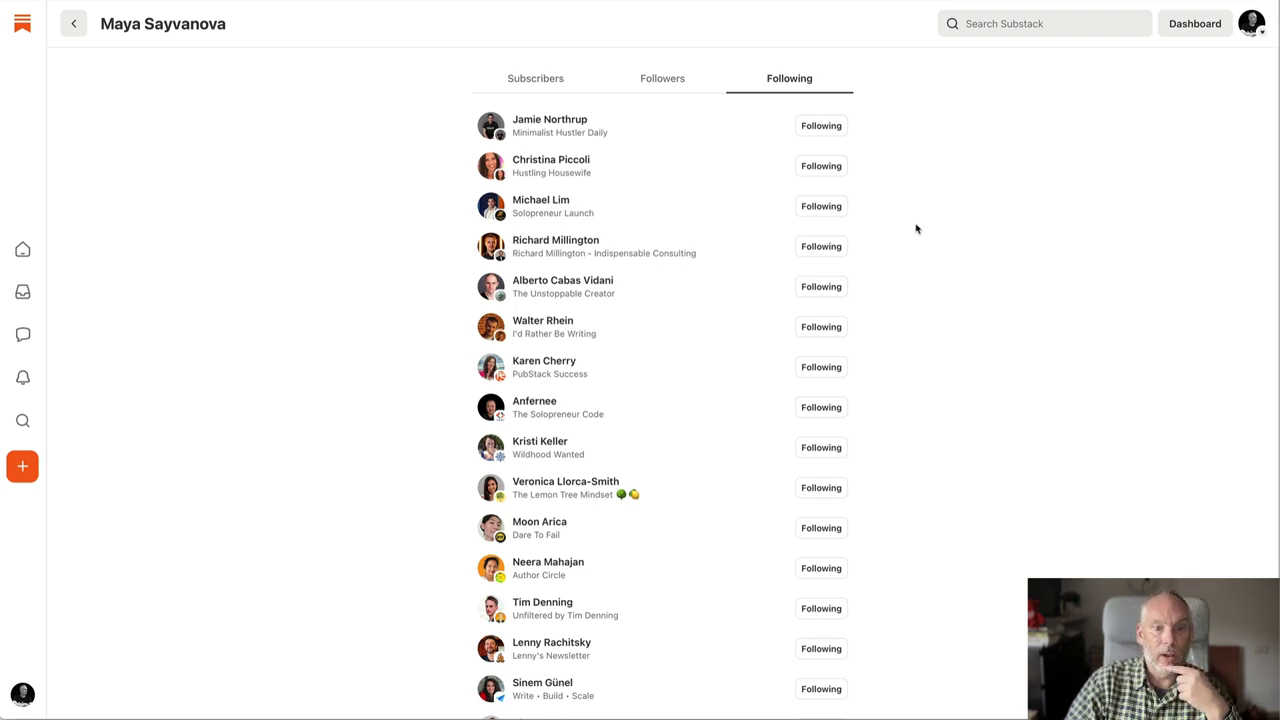
scroll(916, 229, down, 2)
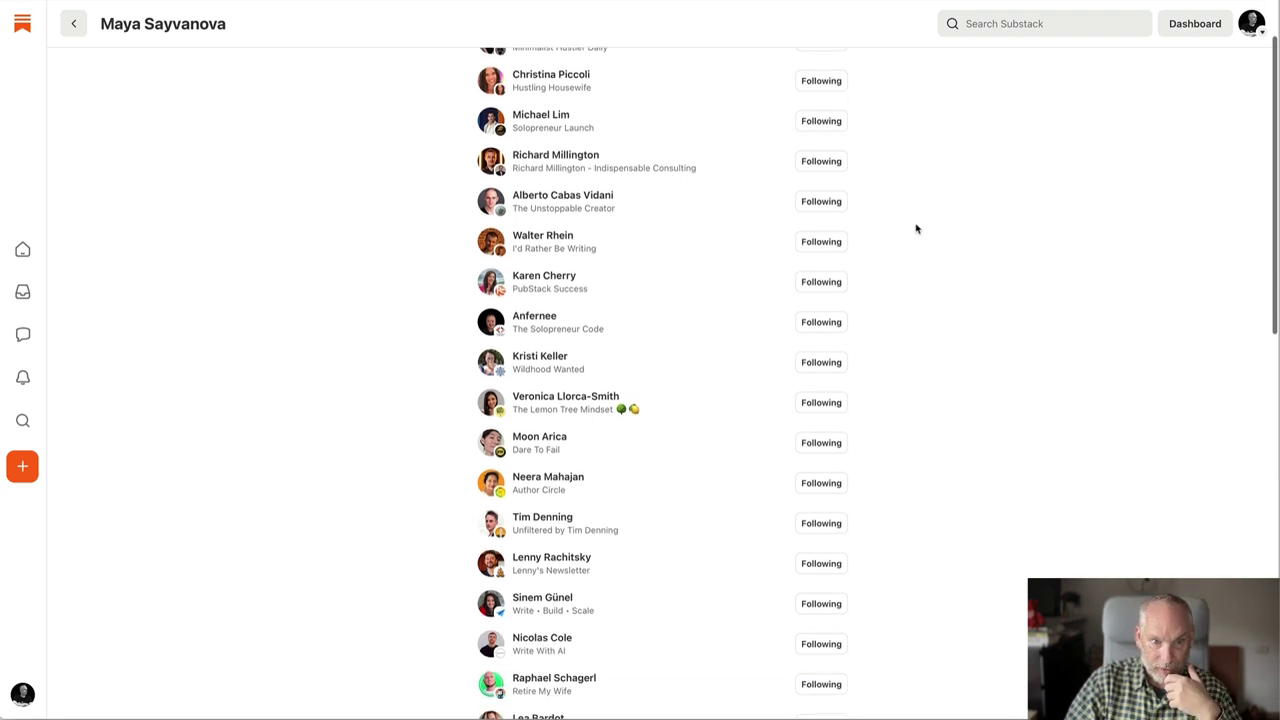
scroll(916, 229, down, 2)
scroll(916, 229, down, 3)
scroll(916, 229, down, 8)
scroll(916, 229, down, 5)
scroll(916, 229, down, 4)
scroll(916, 229, down, 10)
scroll(916, 229, up, 2)
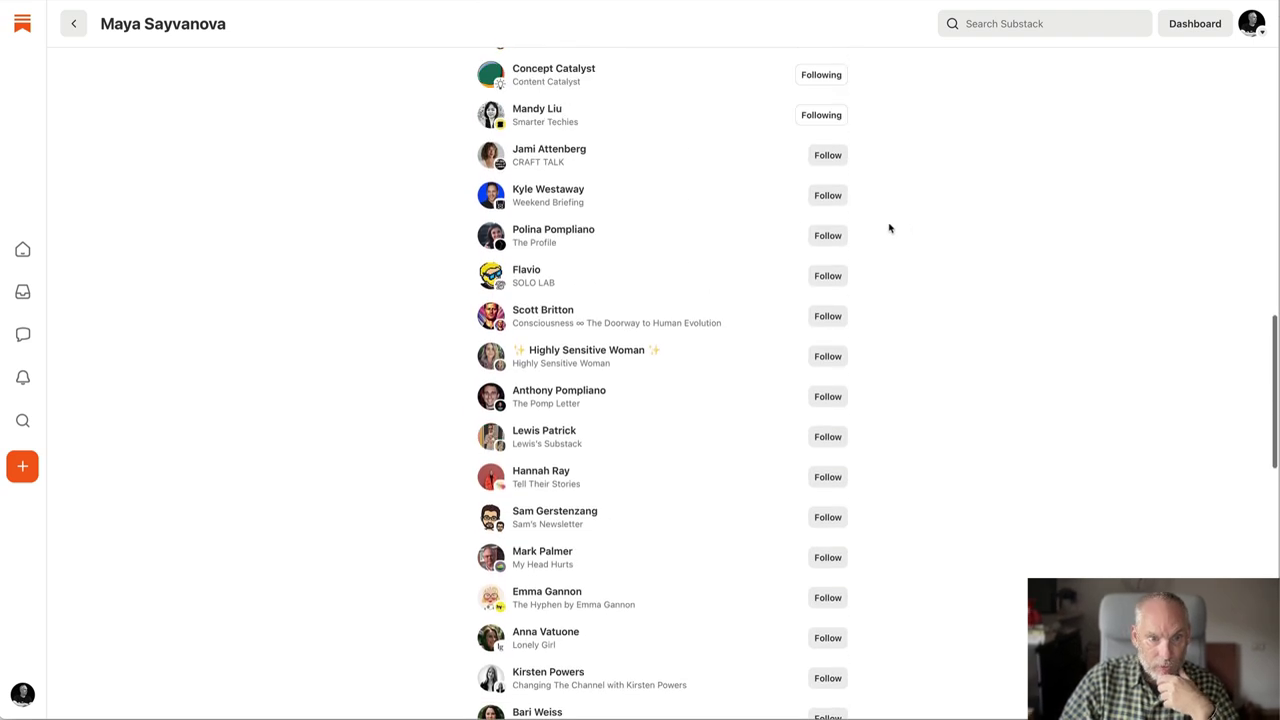
click(822, 204)
Follow Emma Gannon further down the same list
scroll(895, 289, down, 2)
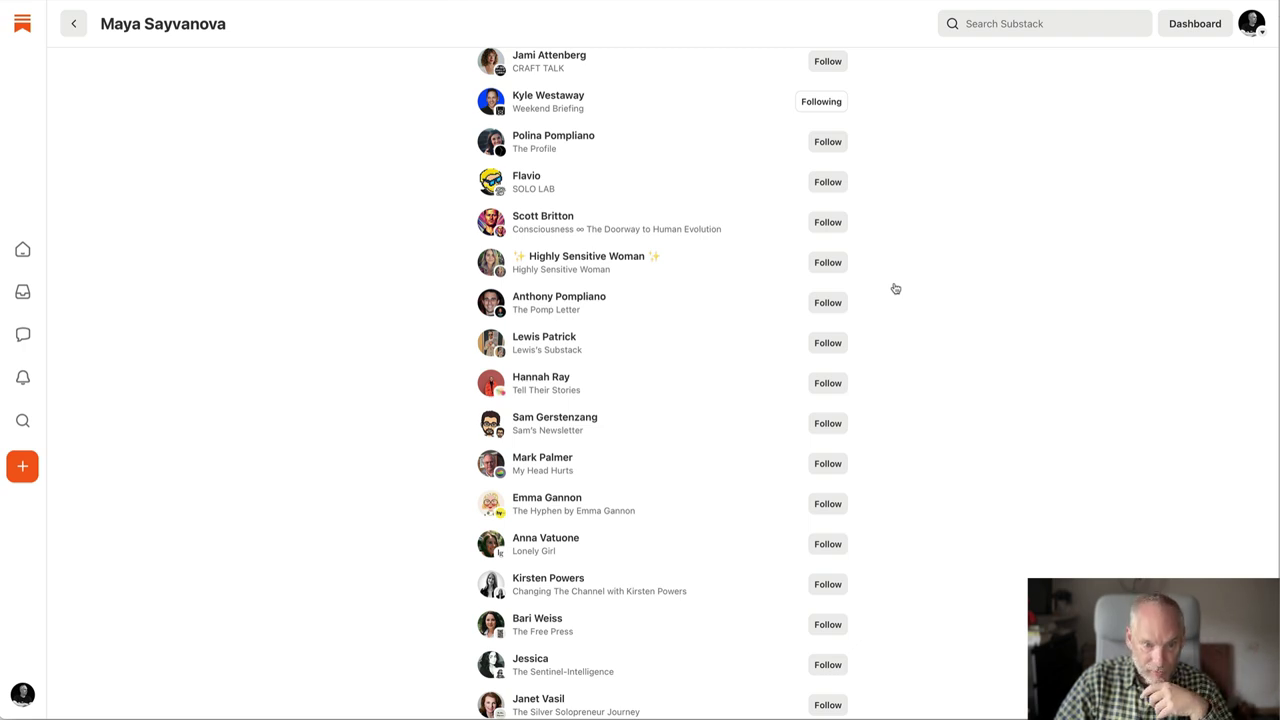
scroll(895, 289, down, 2)
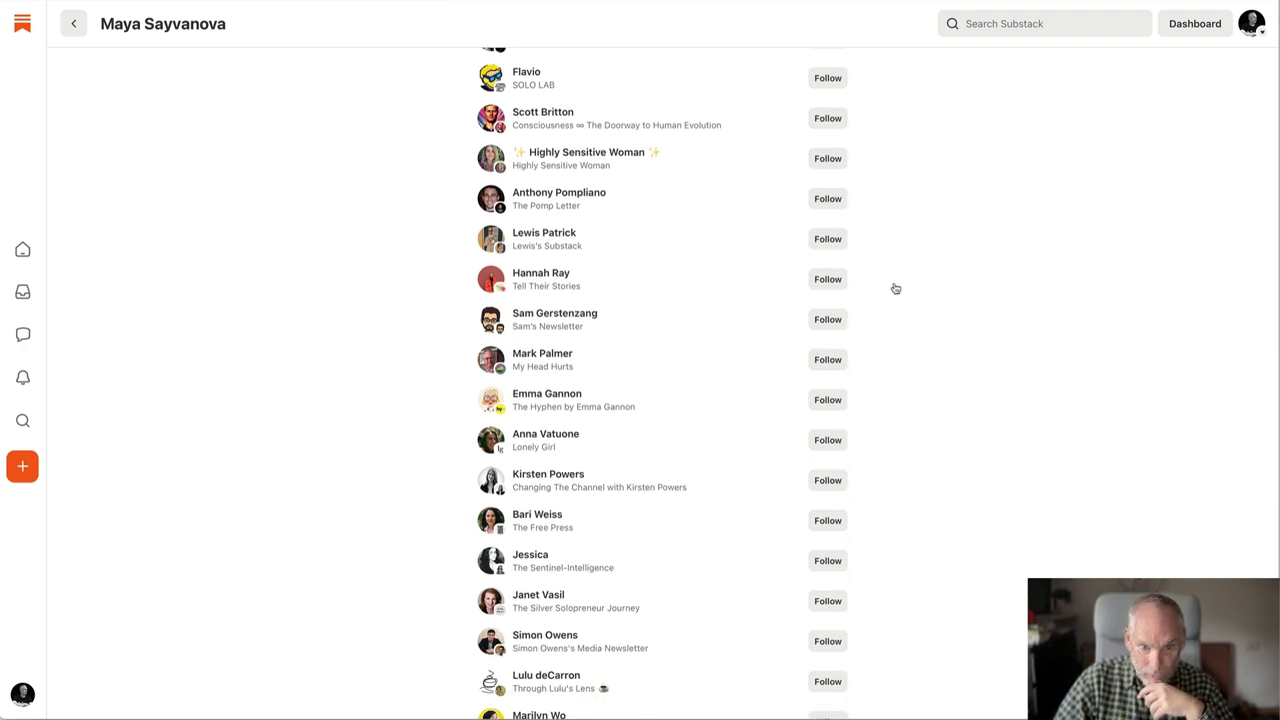
scroll(895, 289, down, 2)
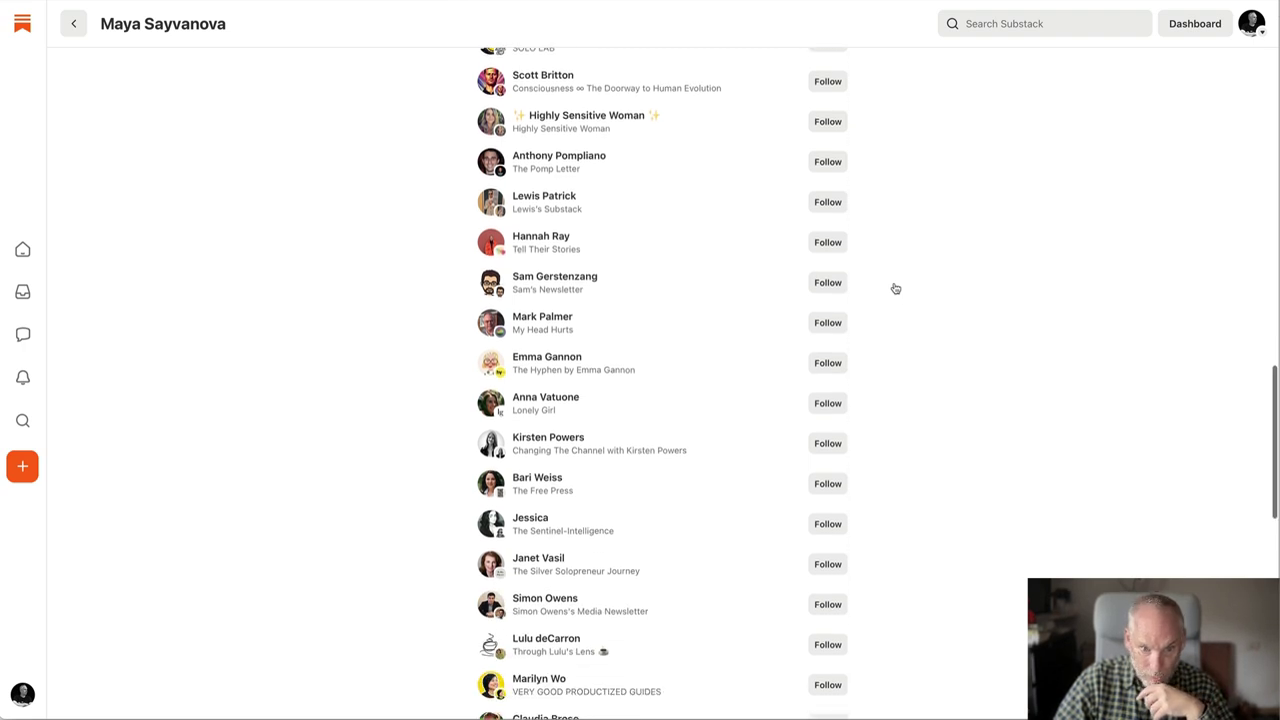
click(828, 310)
scroll(775, 328, down, 2)
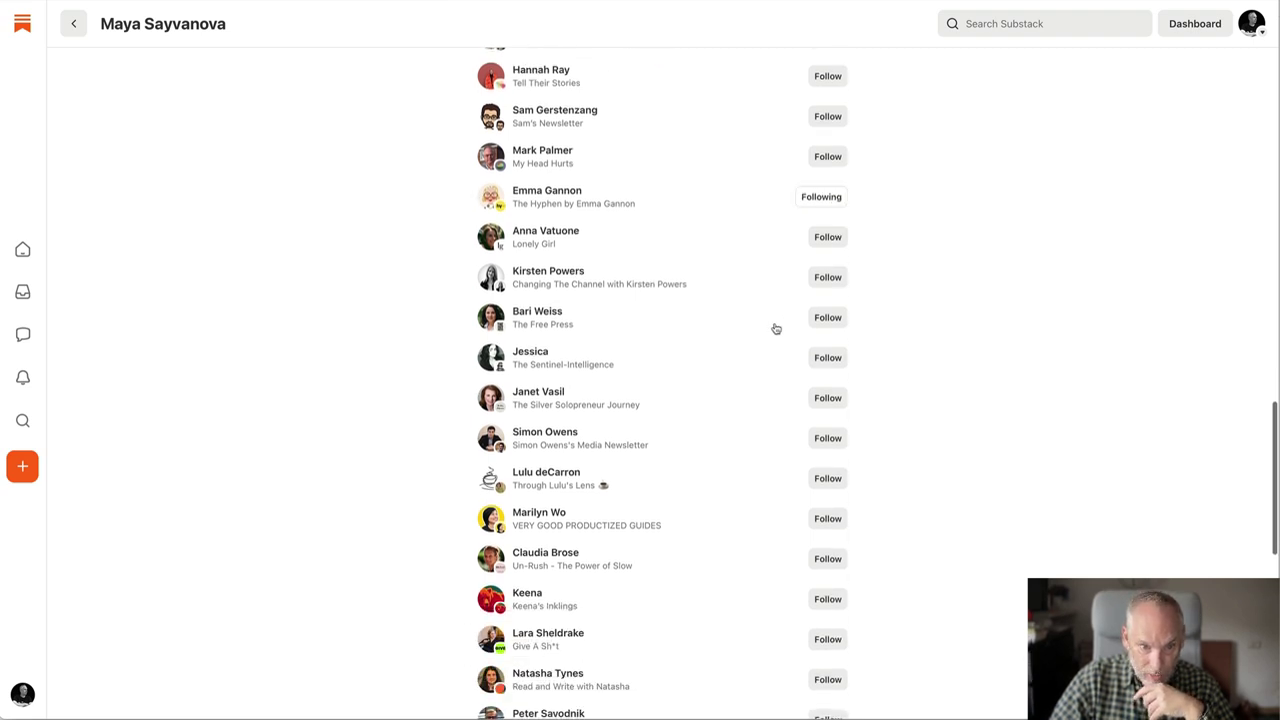
Subscribe to Kirsten Powers' Changing The Channel on the free None plan without paying
click(570, 274)
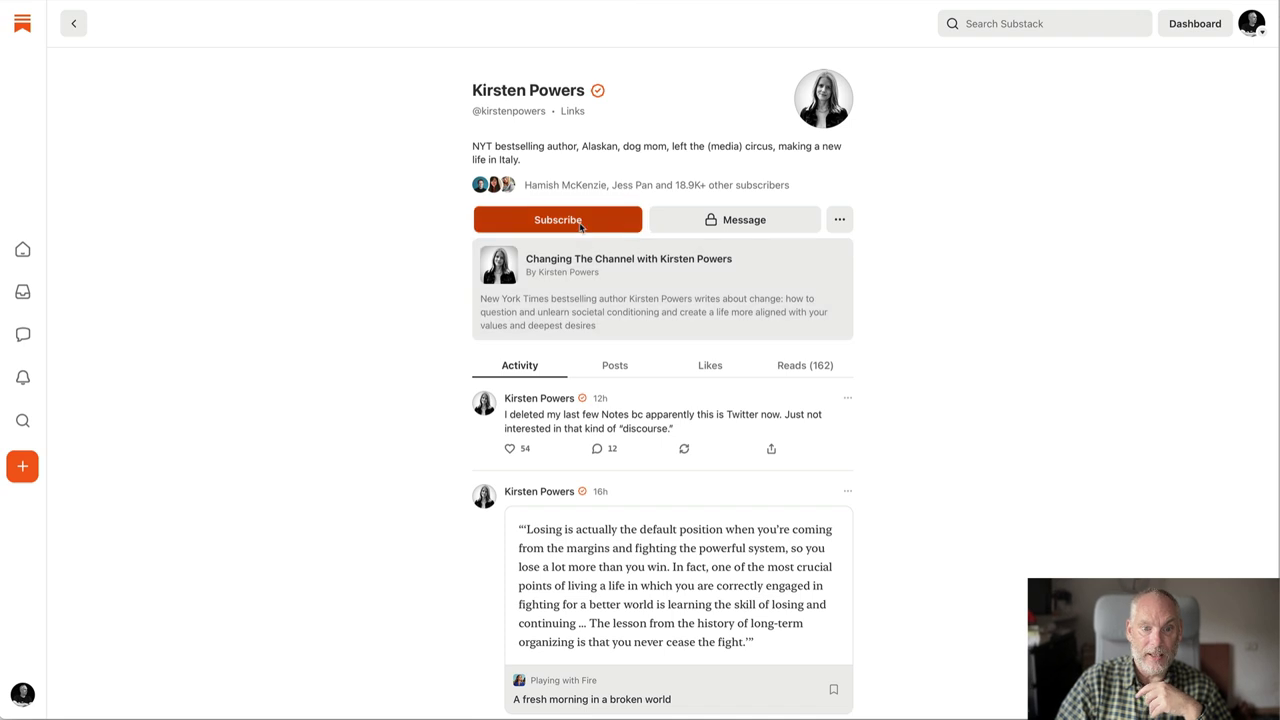
click(580, 224)
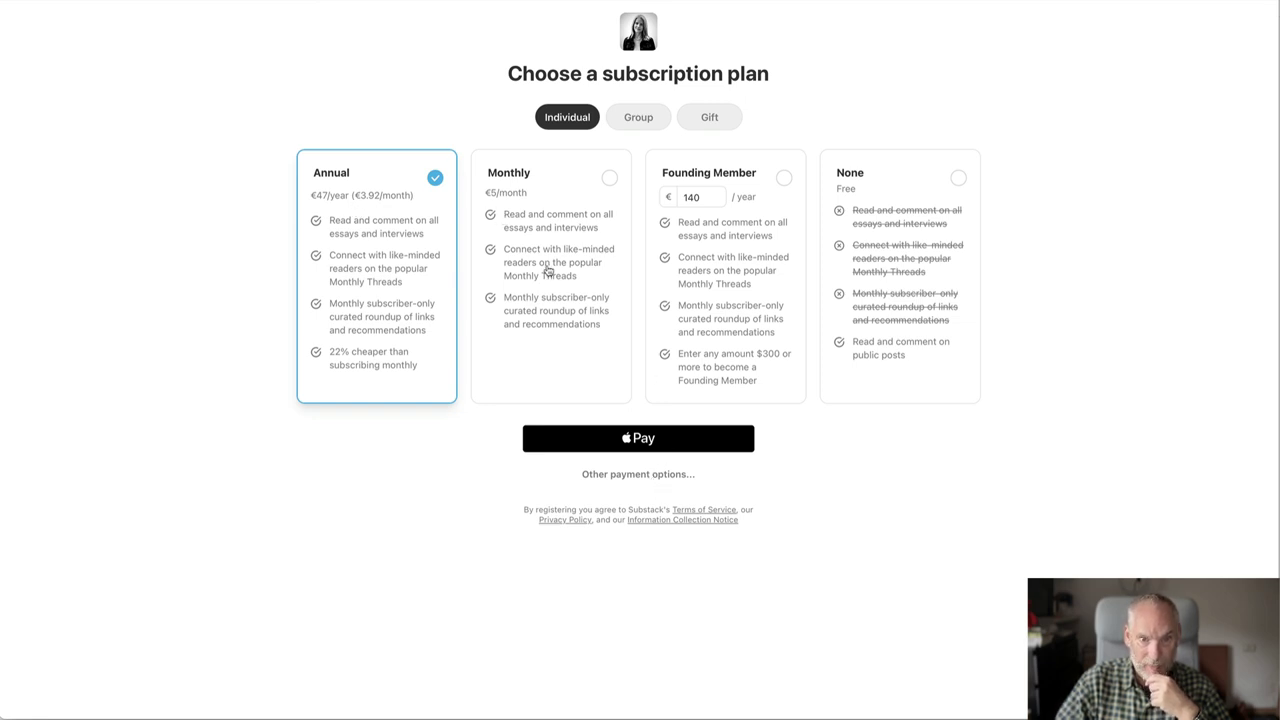
click(882, 211)
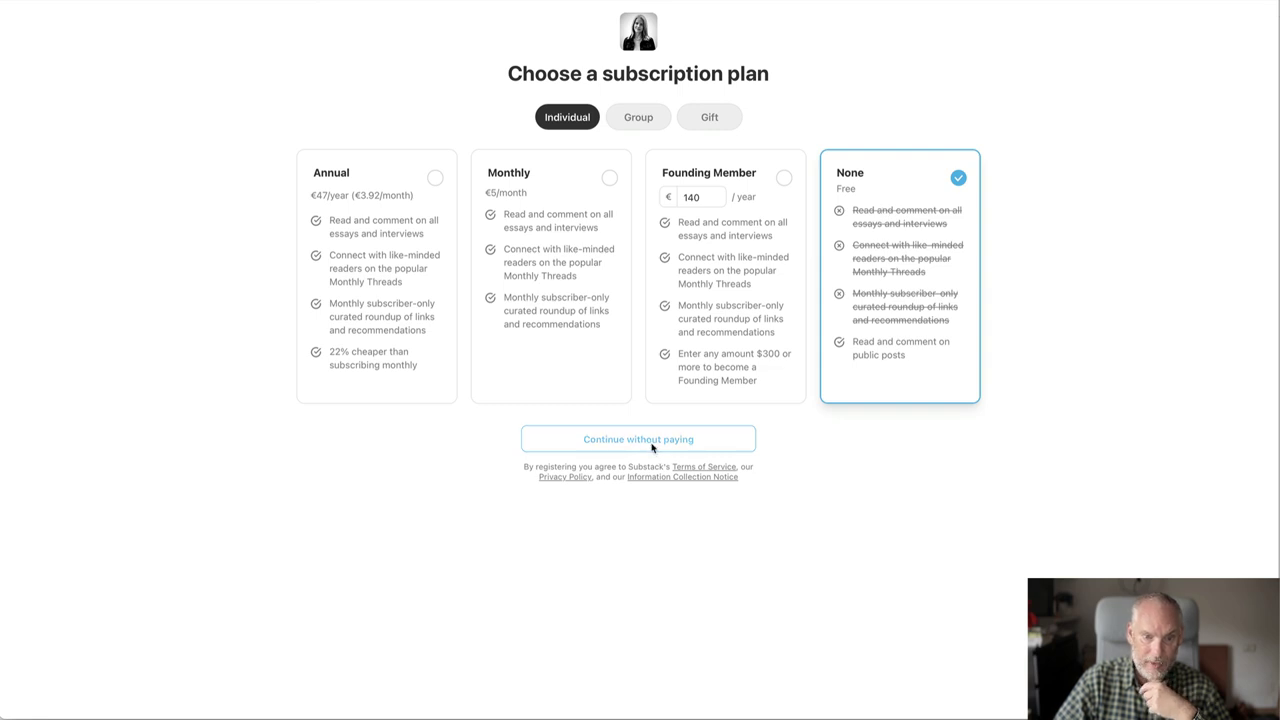
click(652, 450)
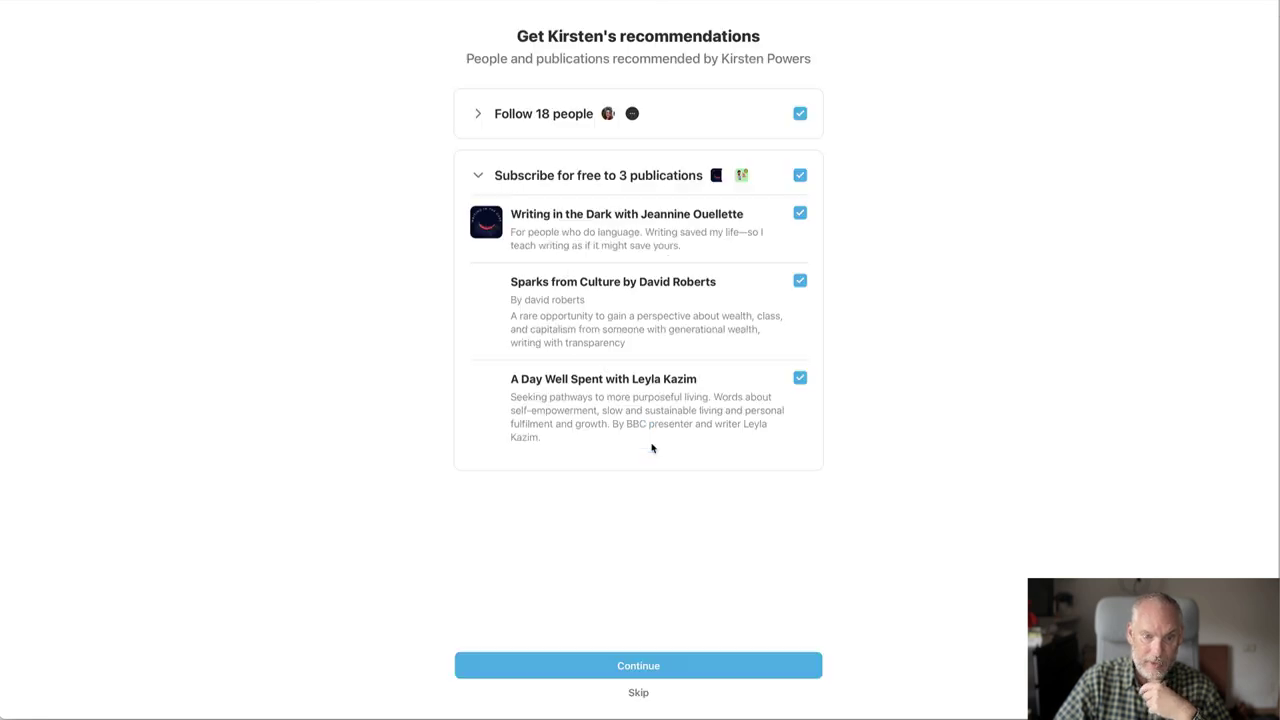
Decline the recommended publications, recommending, podcast app and referral prompts
click(641, 695)
click(645, 344)
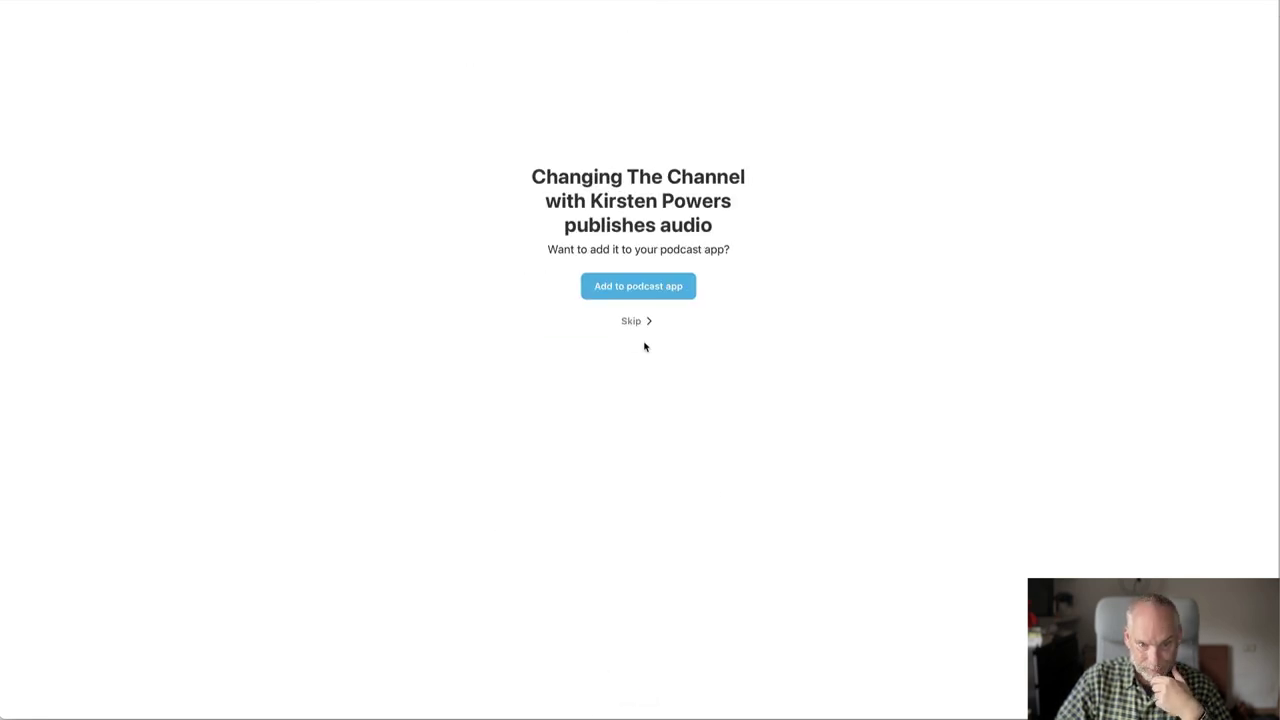
click(636, 319)
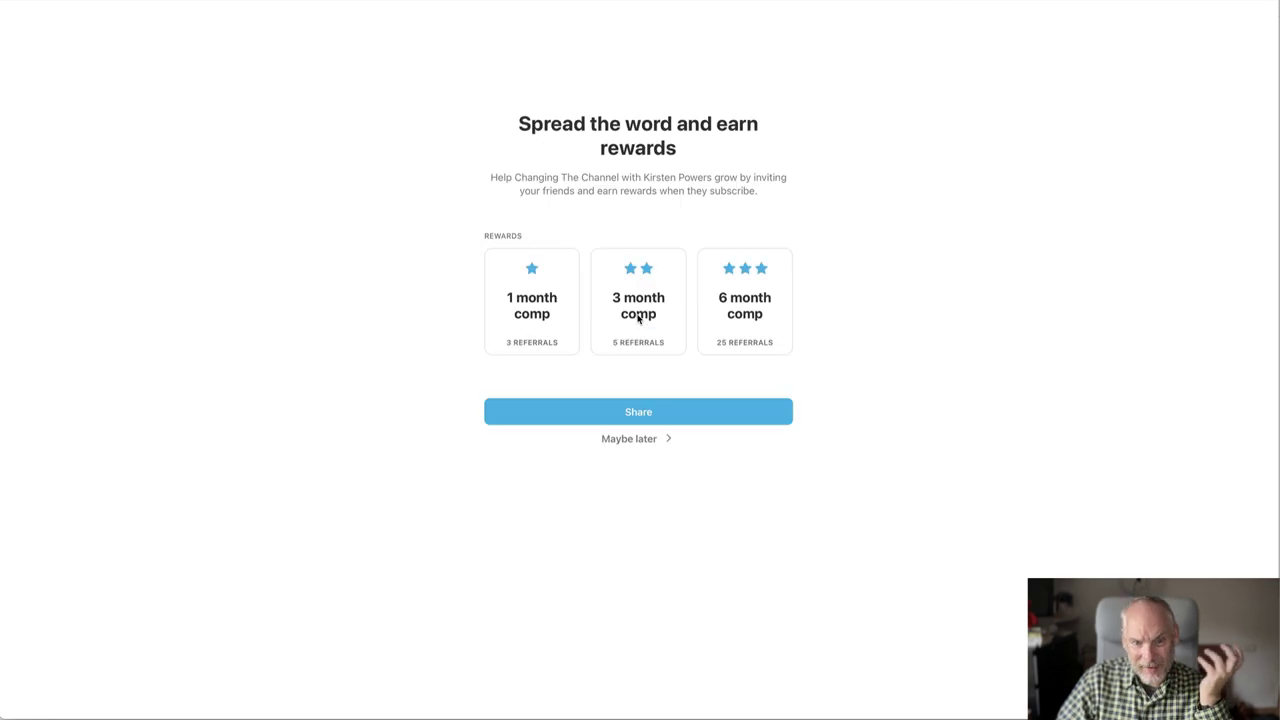
click(638, 440)
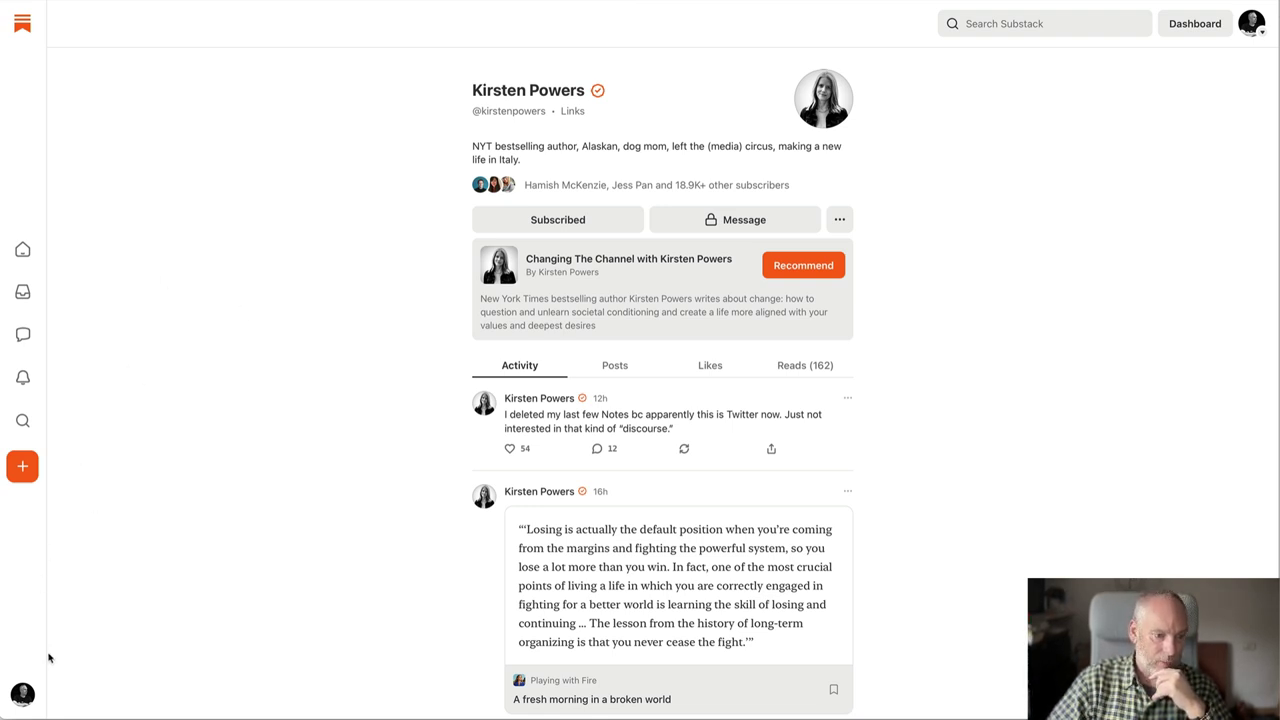
Go to the Home feed and subscribe to Lee Drozak from their dog-and-pumpkins note
click(22, 694)
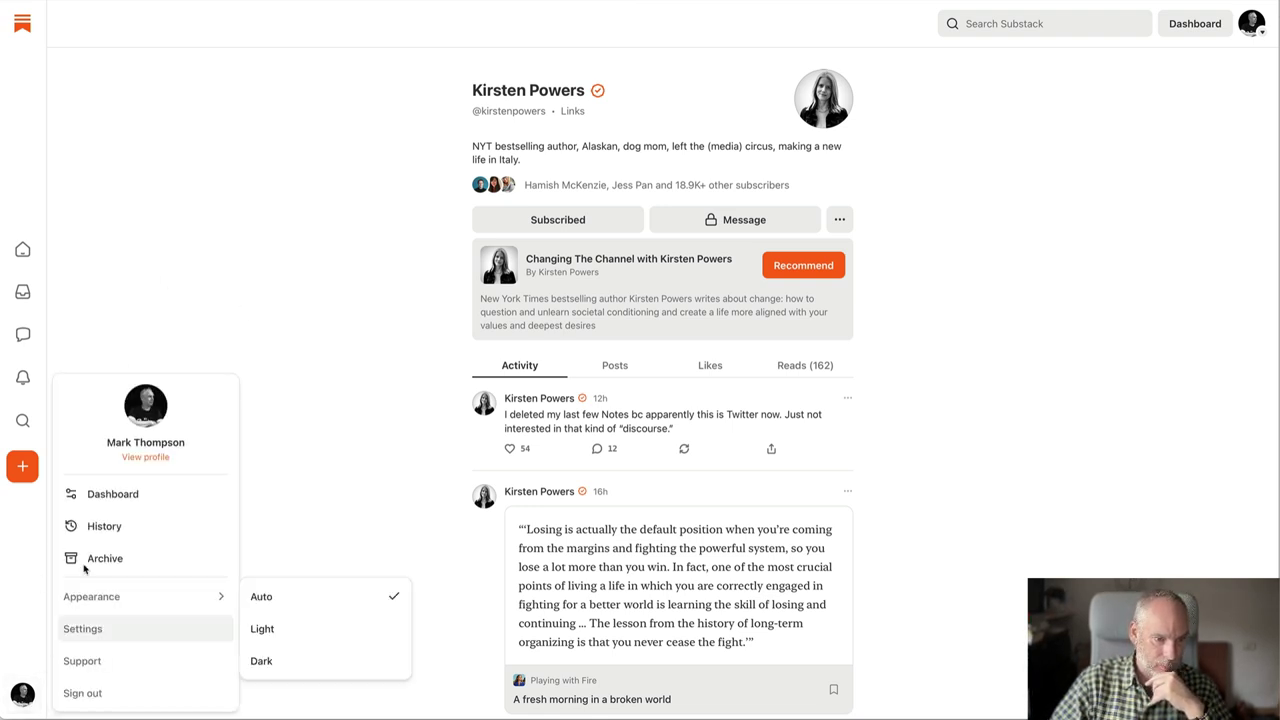
click(30, 252)
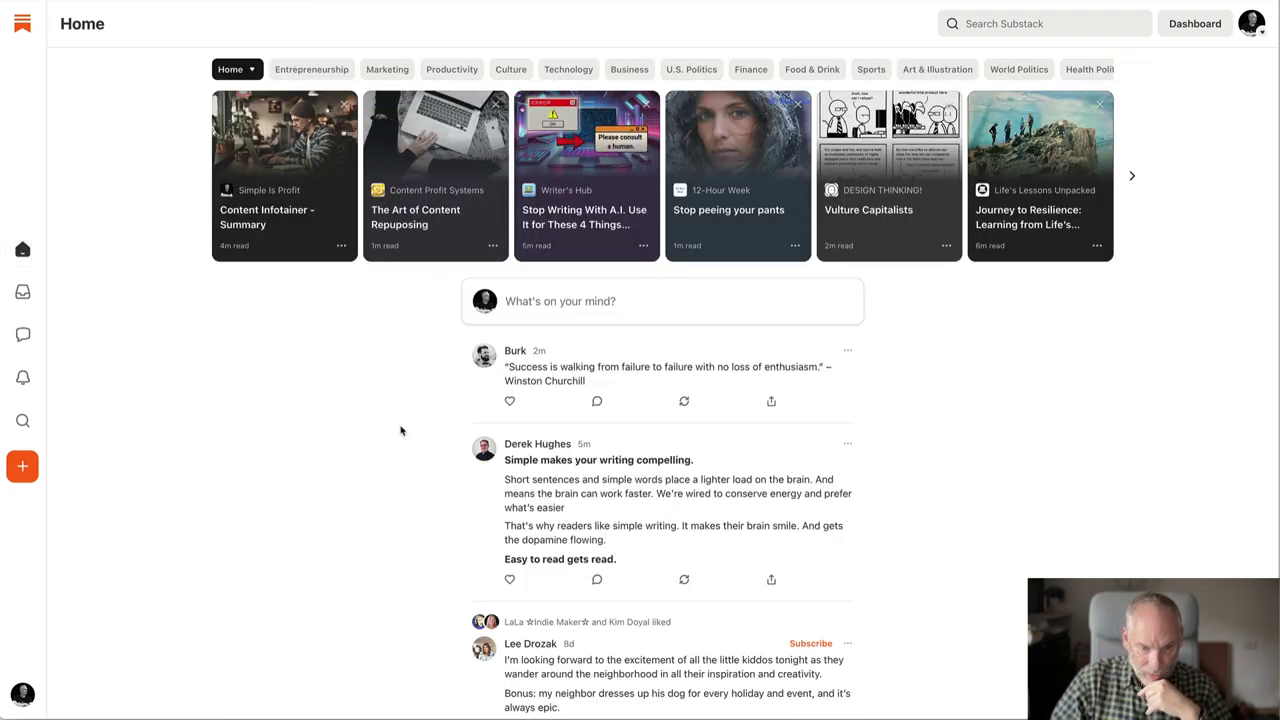
scroll(400, 430, down, 2)
scroll(400, 430, down, 5)
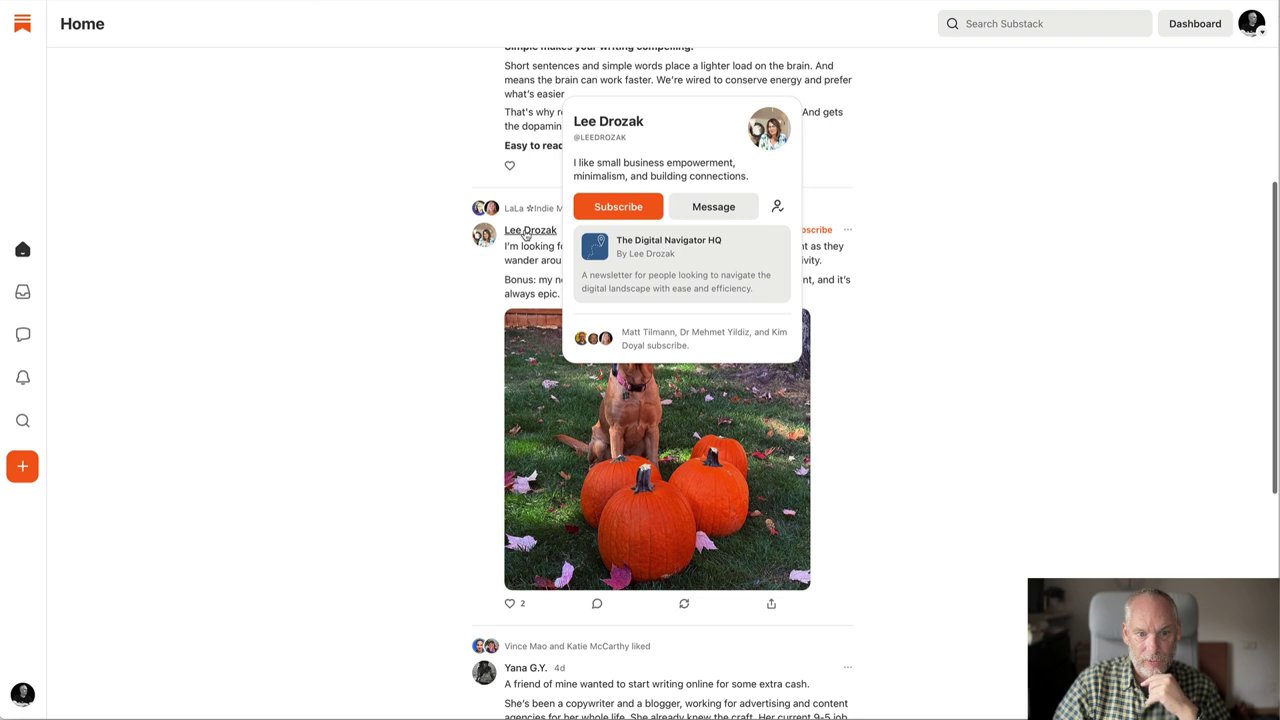
click(812, 231)
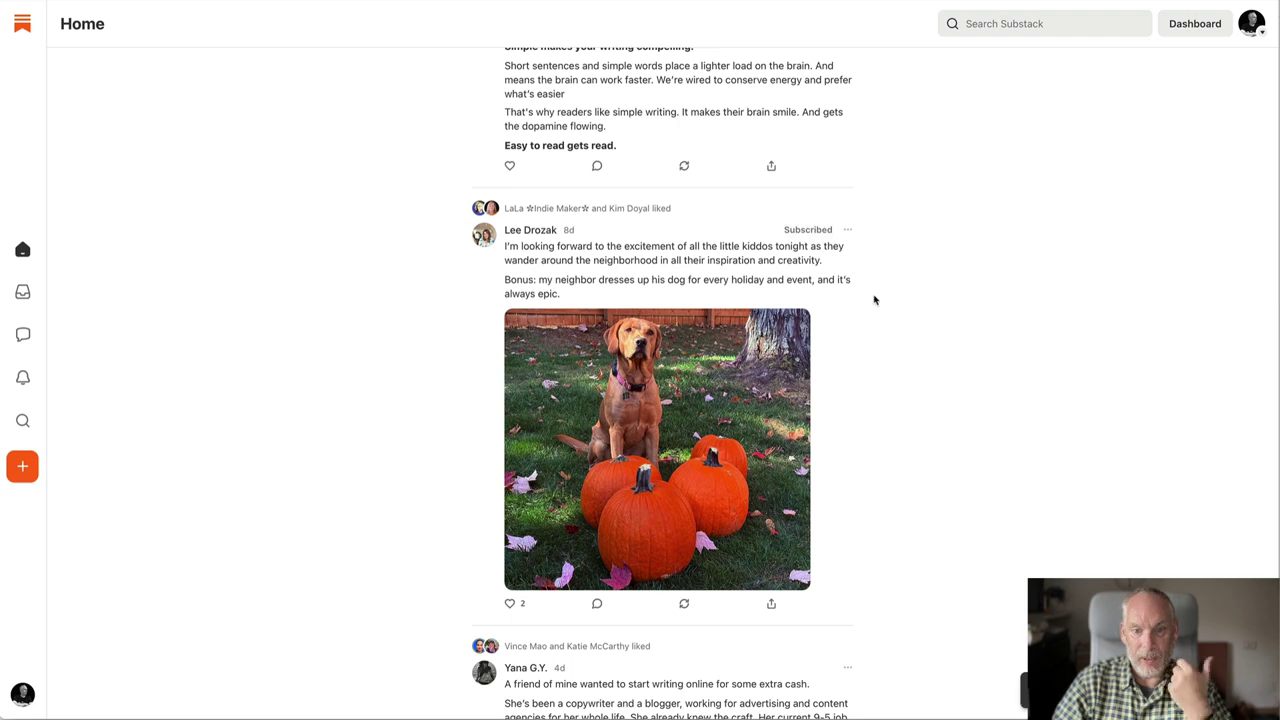
Scroll on through the Home feed after subscribing to Lee Drozak
scroll(872, 303, down, 1)
scroll(699, 326, down, 2)
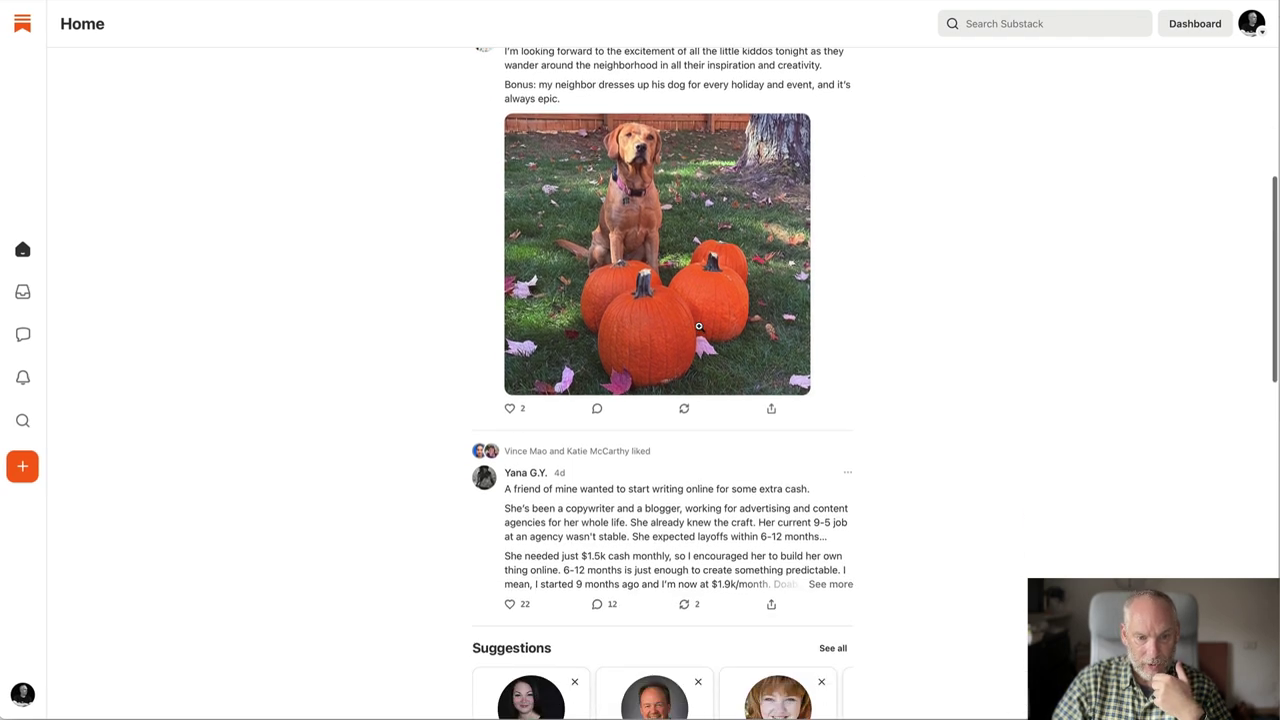
scroll(699, 326, down, 1)
scroll(700, 333, down, 1)
scroll(700, 333, up, 4)
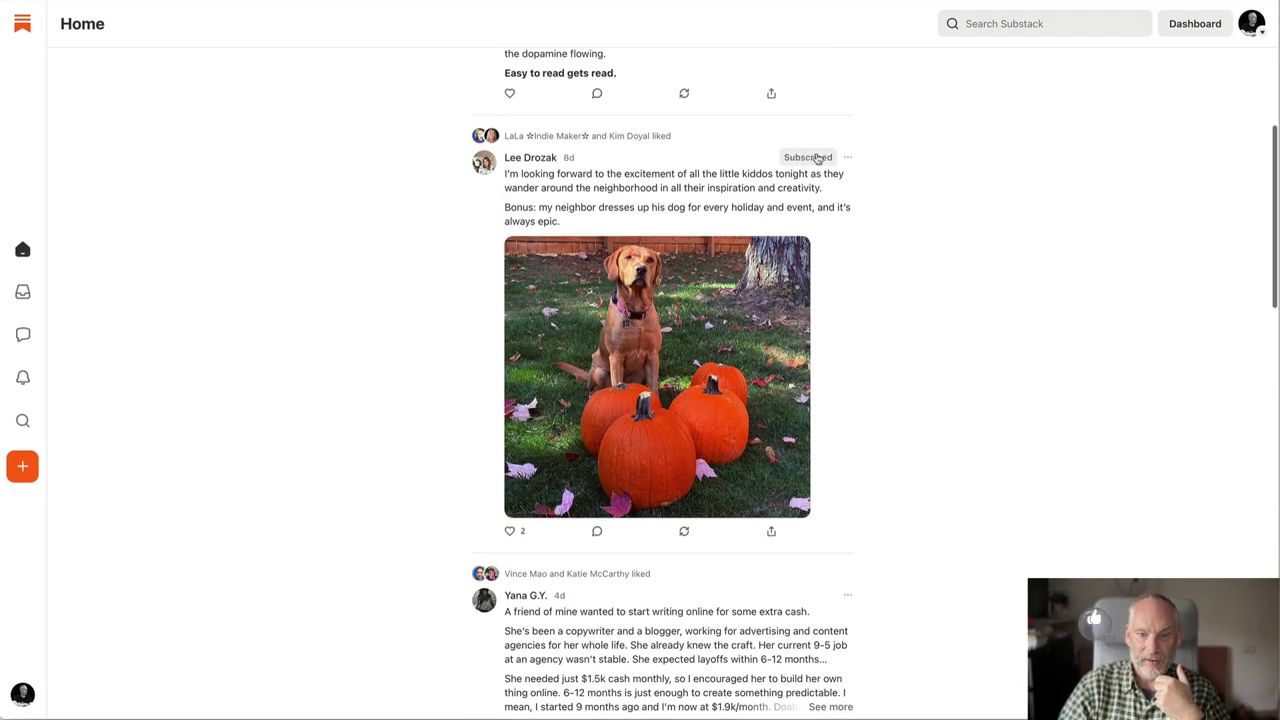
scroll(874, 340, down, 2)
scroll(874, 340, down, 2)
scroll(874, 340, down, 2)
scroll(873, 342, down, 2)
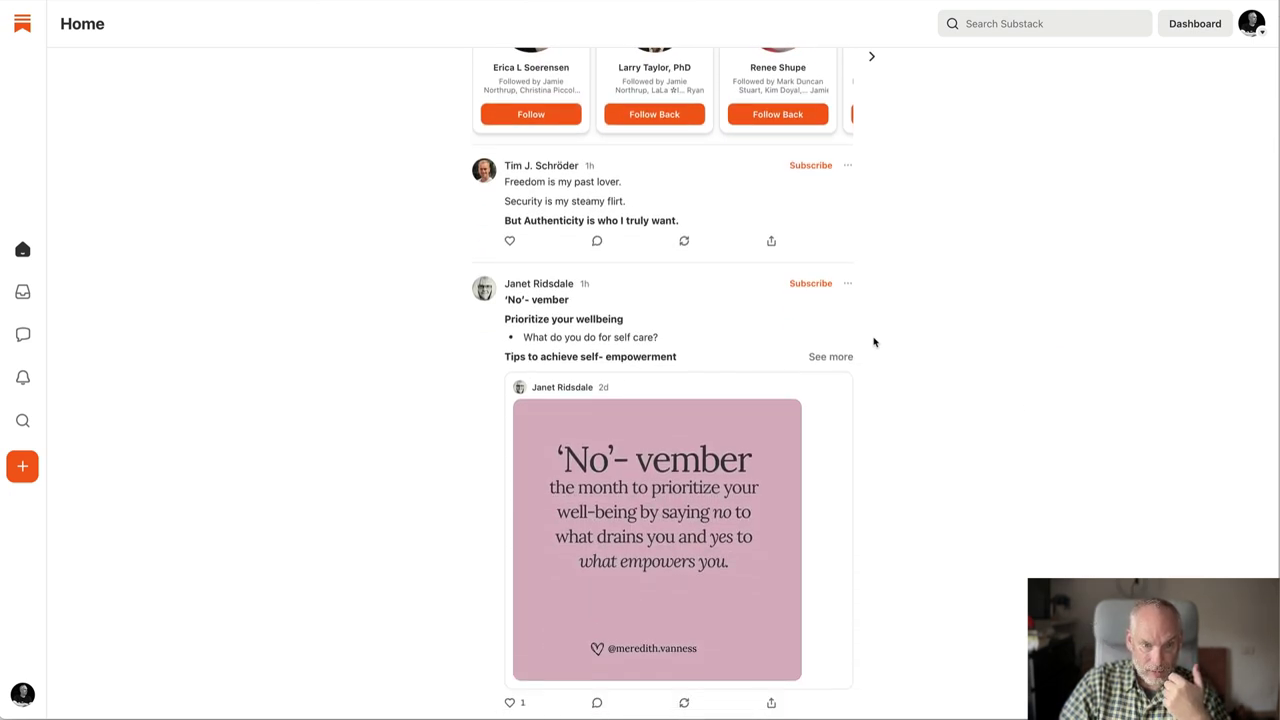
scroll(873, 342, down, 3)
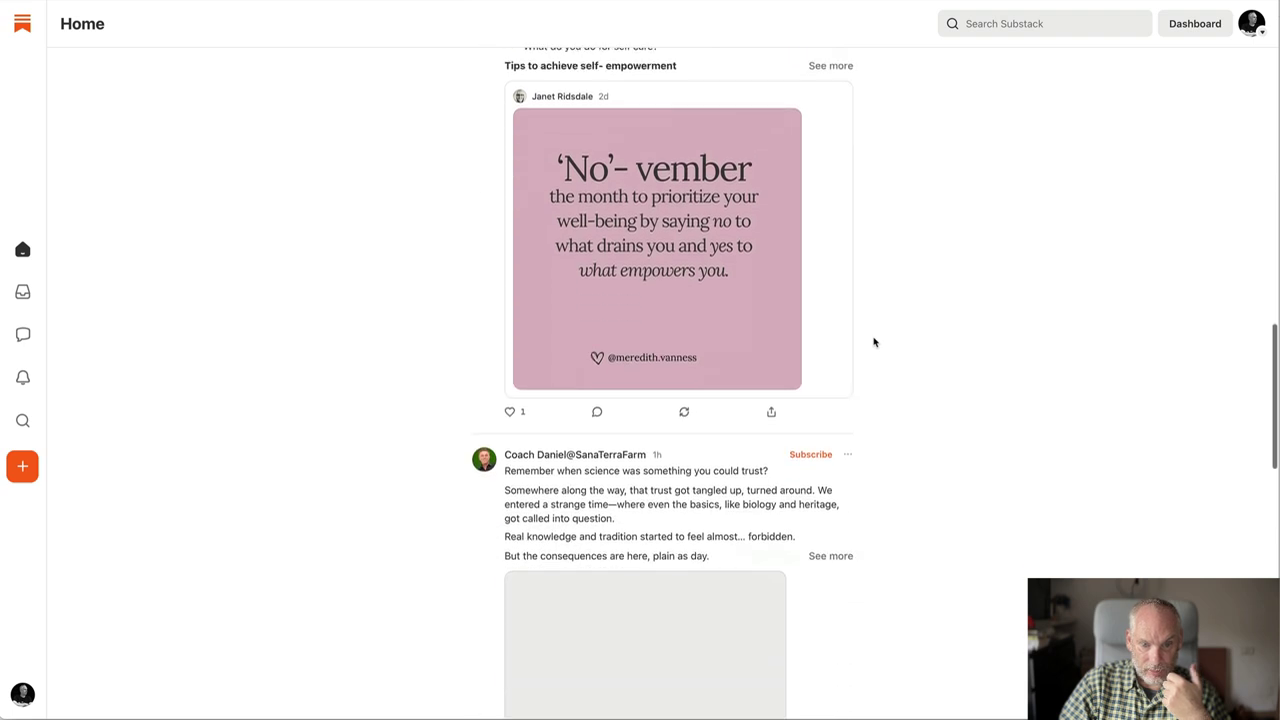
scroll(873, 342, down, 1)
scroll(873, 342, down, 2)
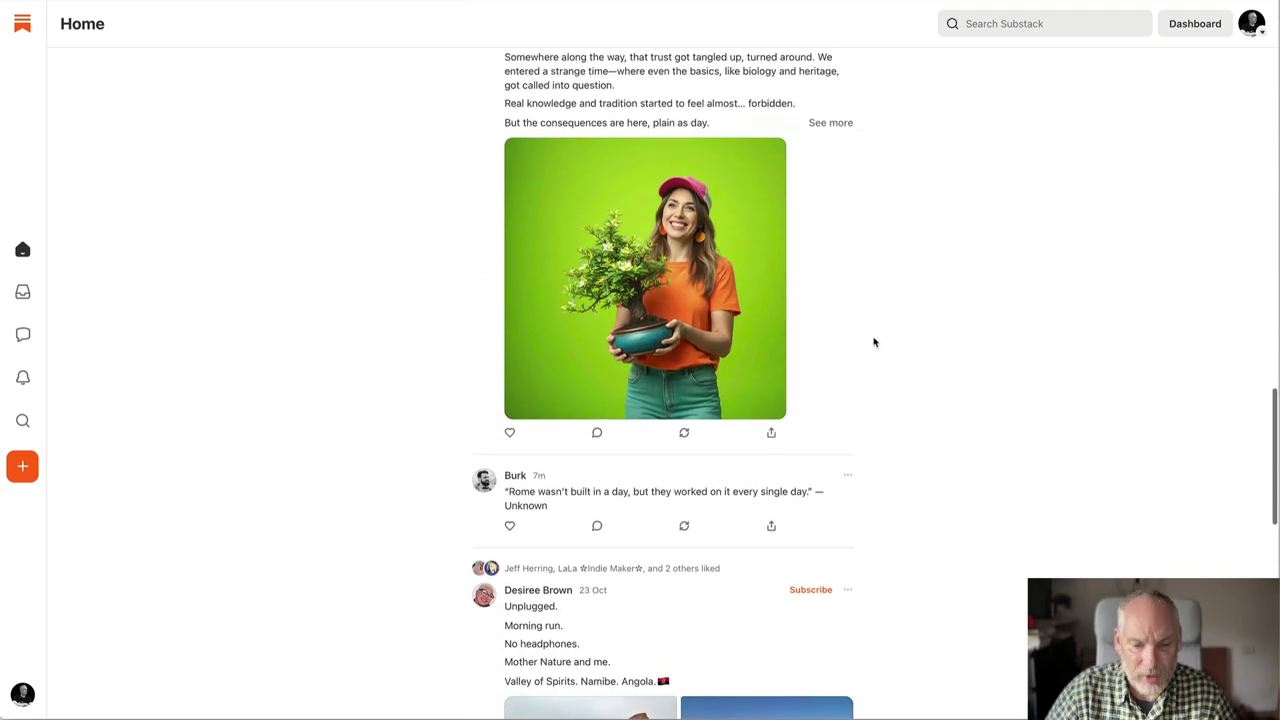
scroll(873, 342, down, 1)
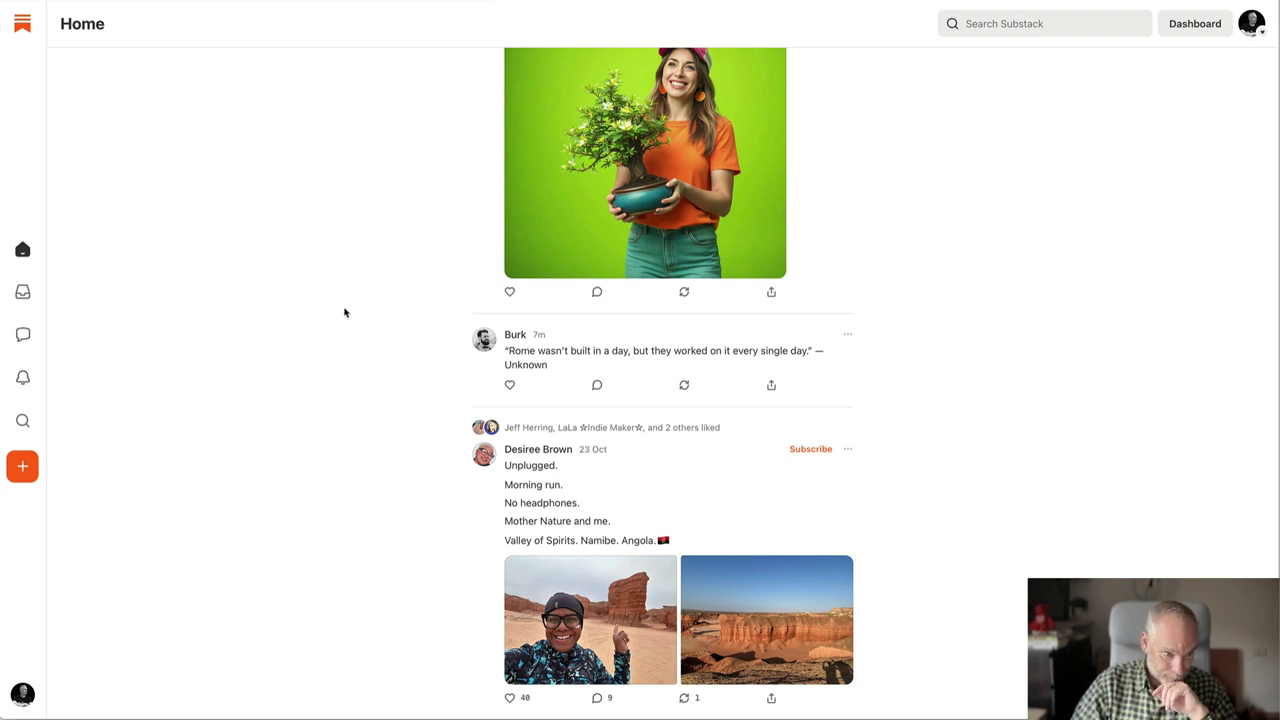
scroll(301, 289, up, 2)
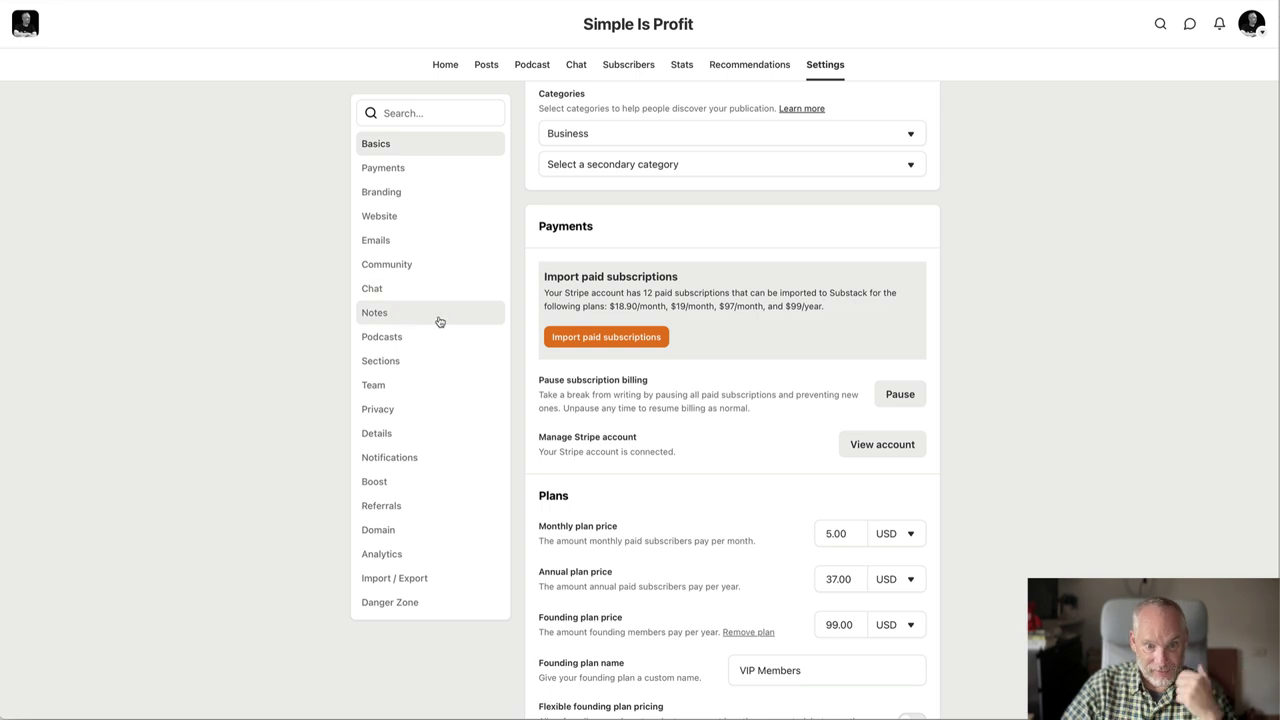
Open Simple Is Profit's Payments settings and scroll to the $5, $37 and $99 plan prices
scroll(439, 321, down, 1)
scroll(439, 321, down, 1)
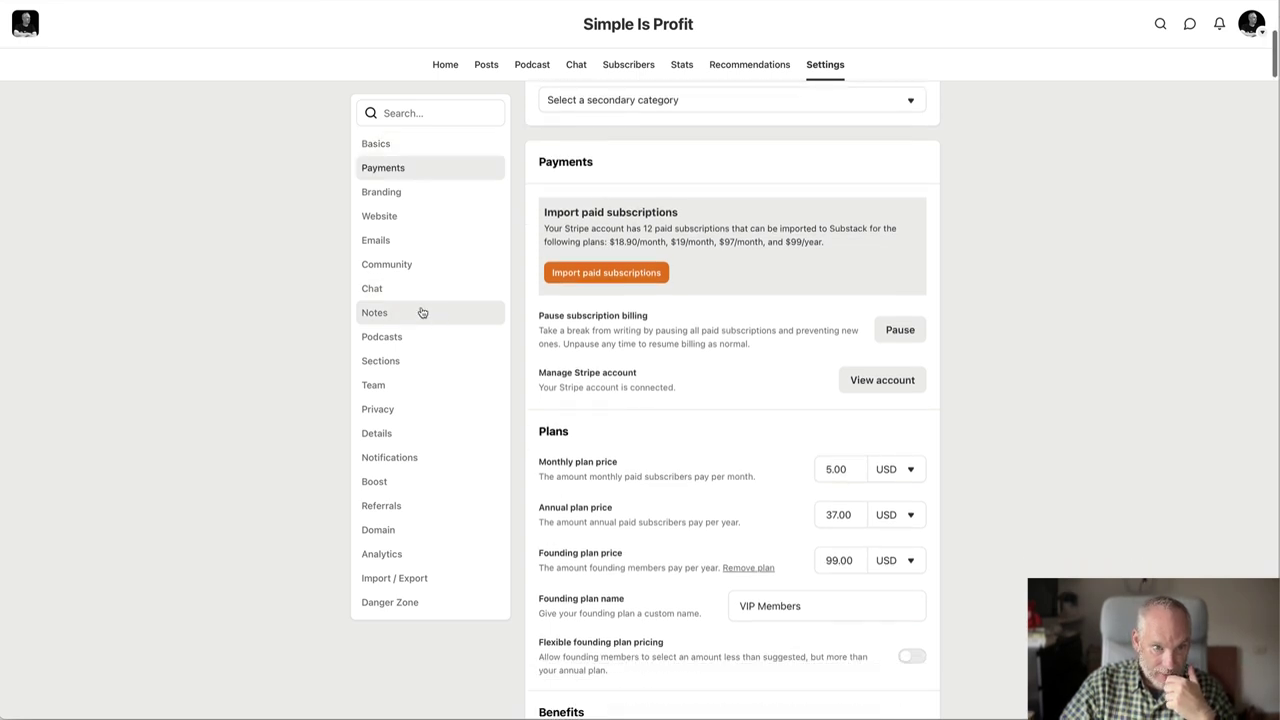
click(390, 168)
scroll(694, 351, down, 2)
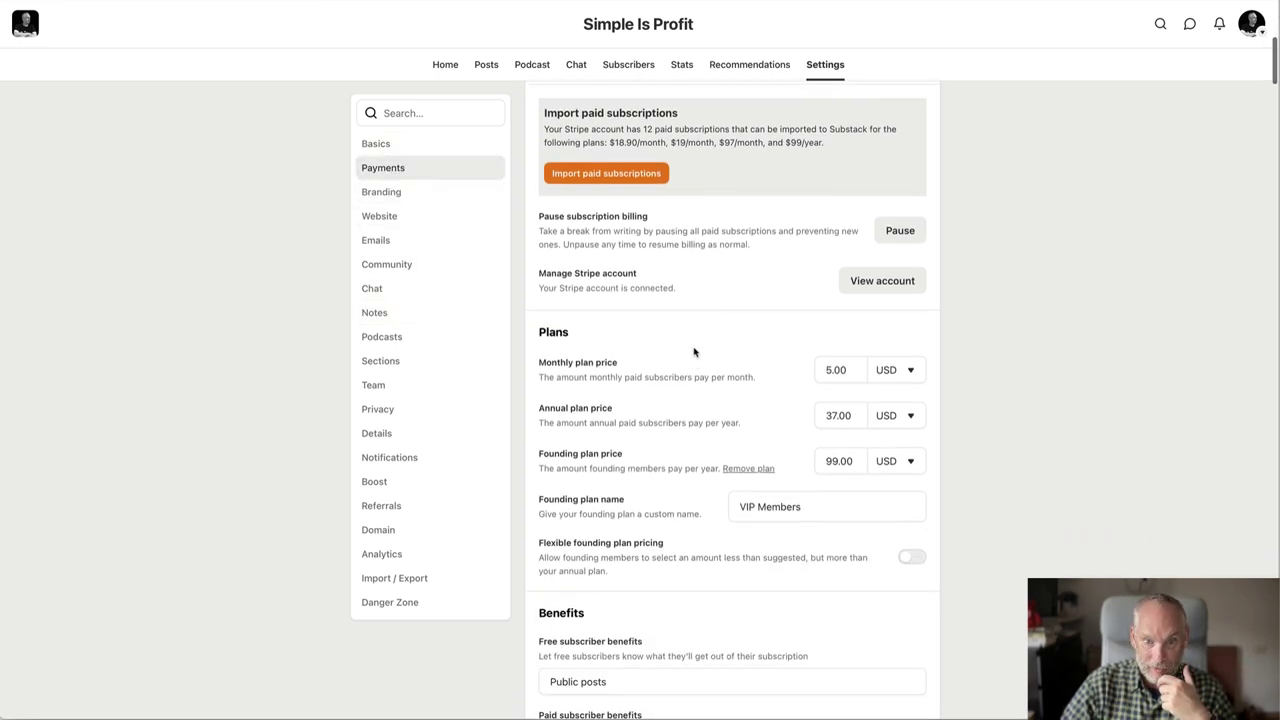
scroll(694, 351, down, 1)
scroll(694, 351, down, 1)
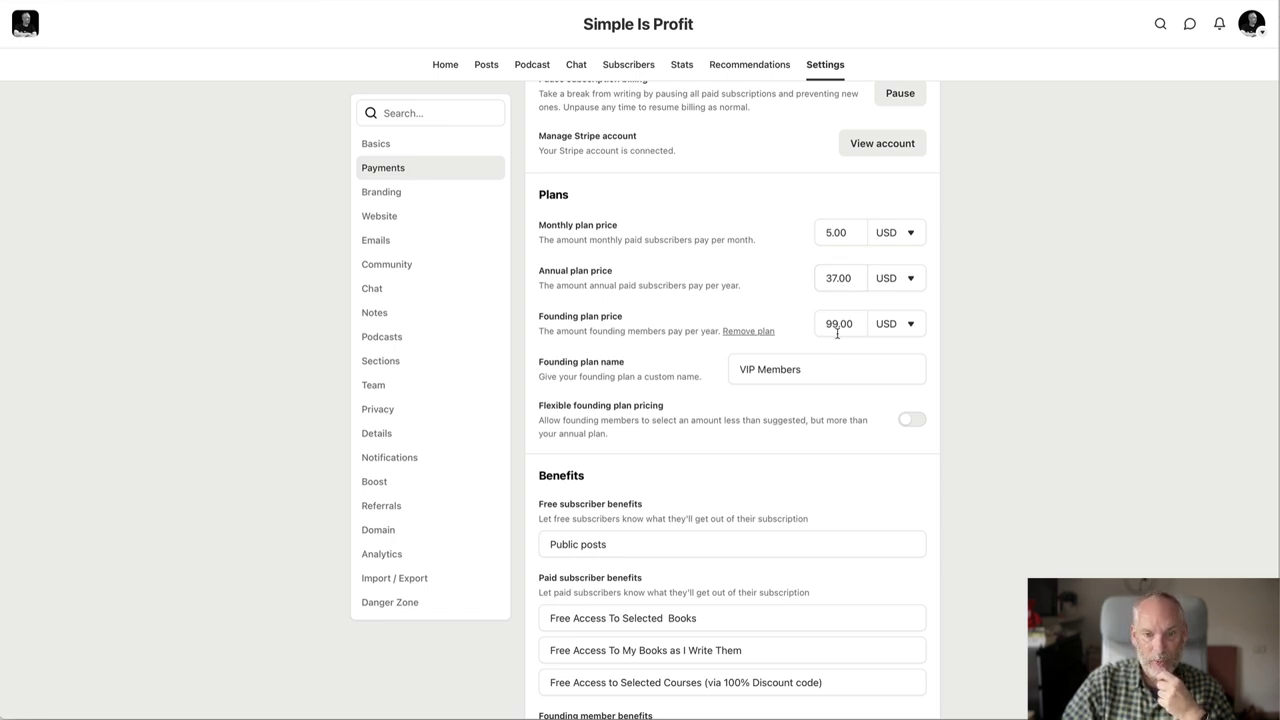
Review the Payments Benefits and Plans sections, ending on 'The Simple Content Marketing Funnel' post
scroll(837, 333, down, 3)
scroll(837, 337, down, 2)
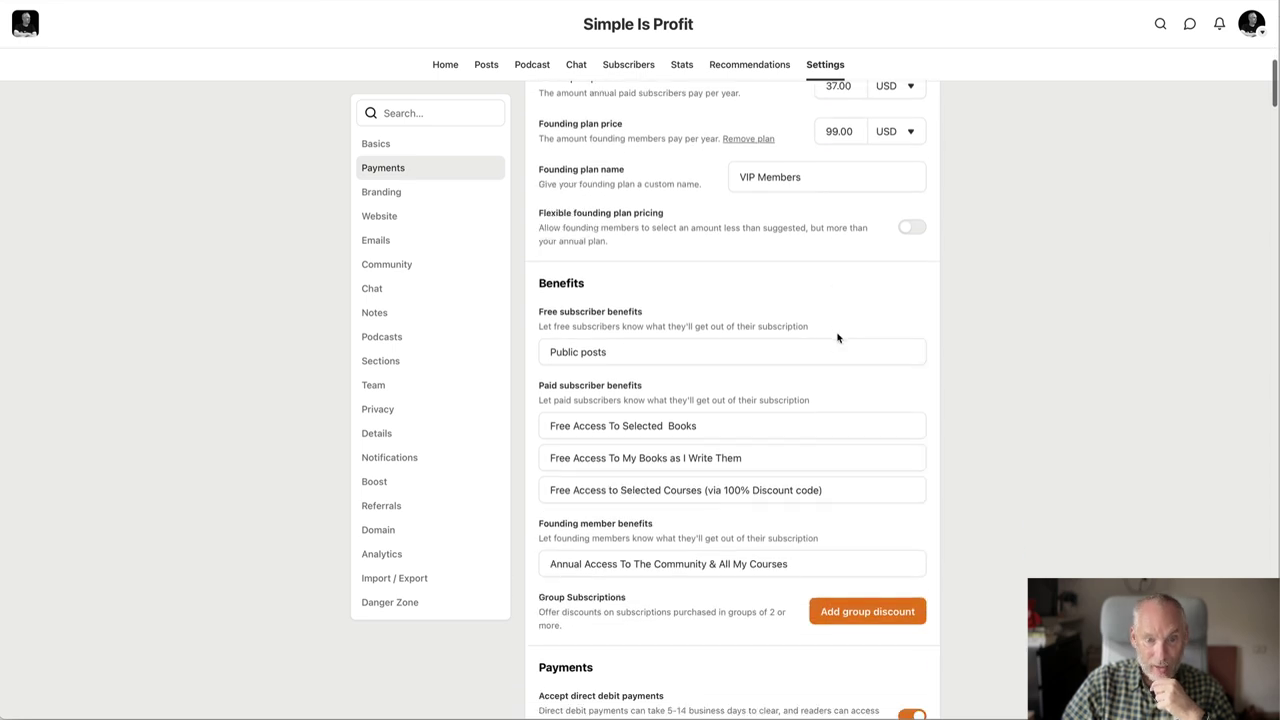
scroll(837, 337, down, 1)
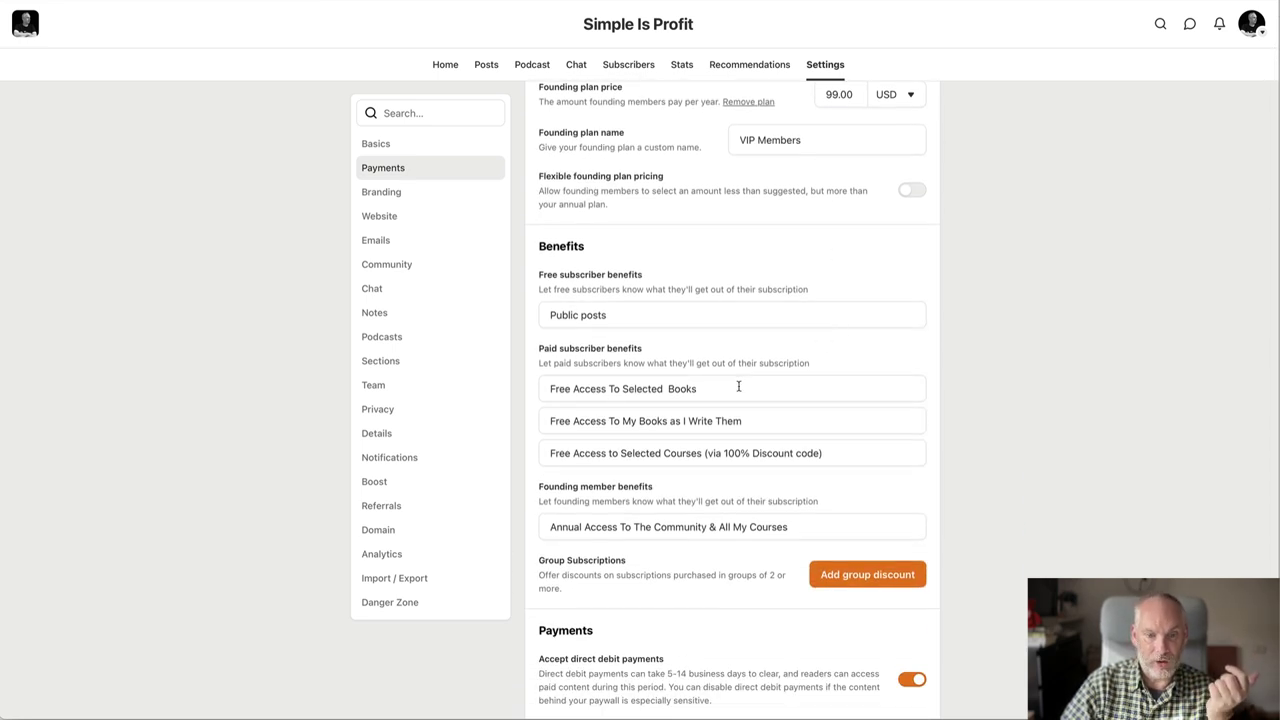
scroll(750, 388, down, 2)
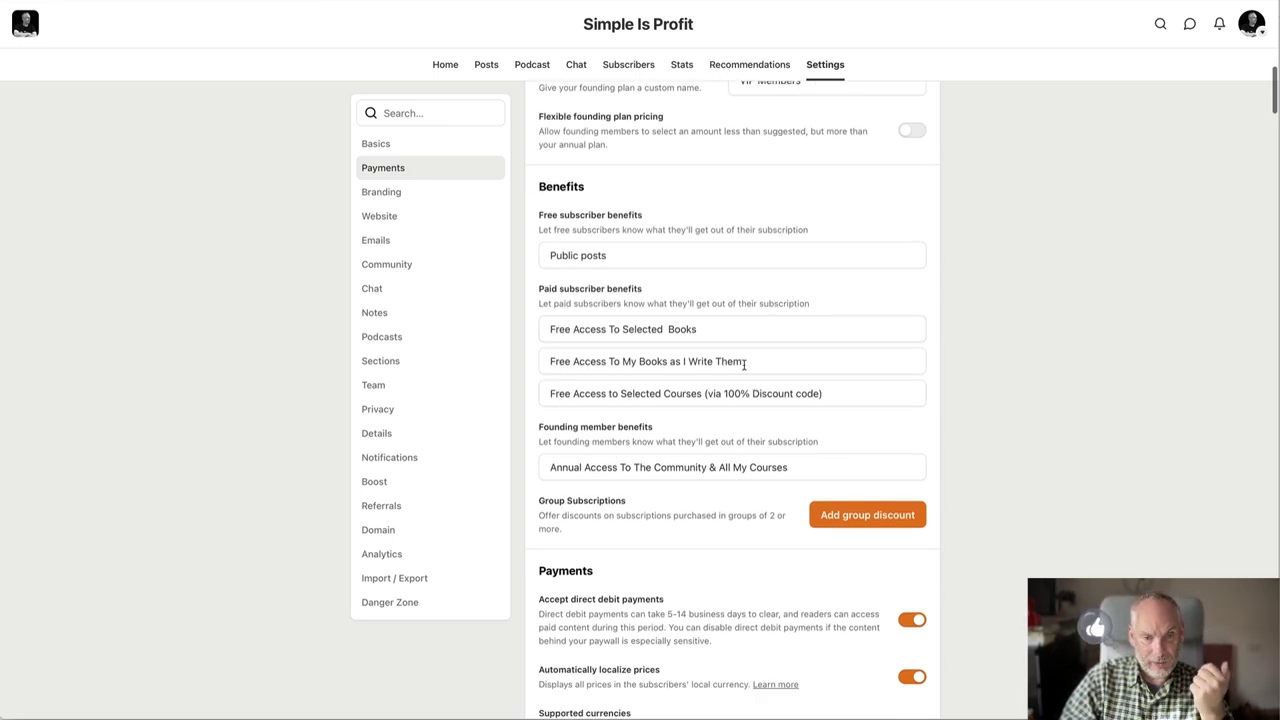
scroll(743, 363, down, 2)
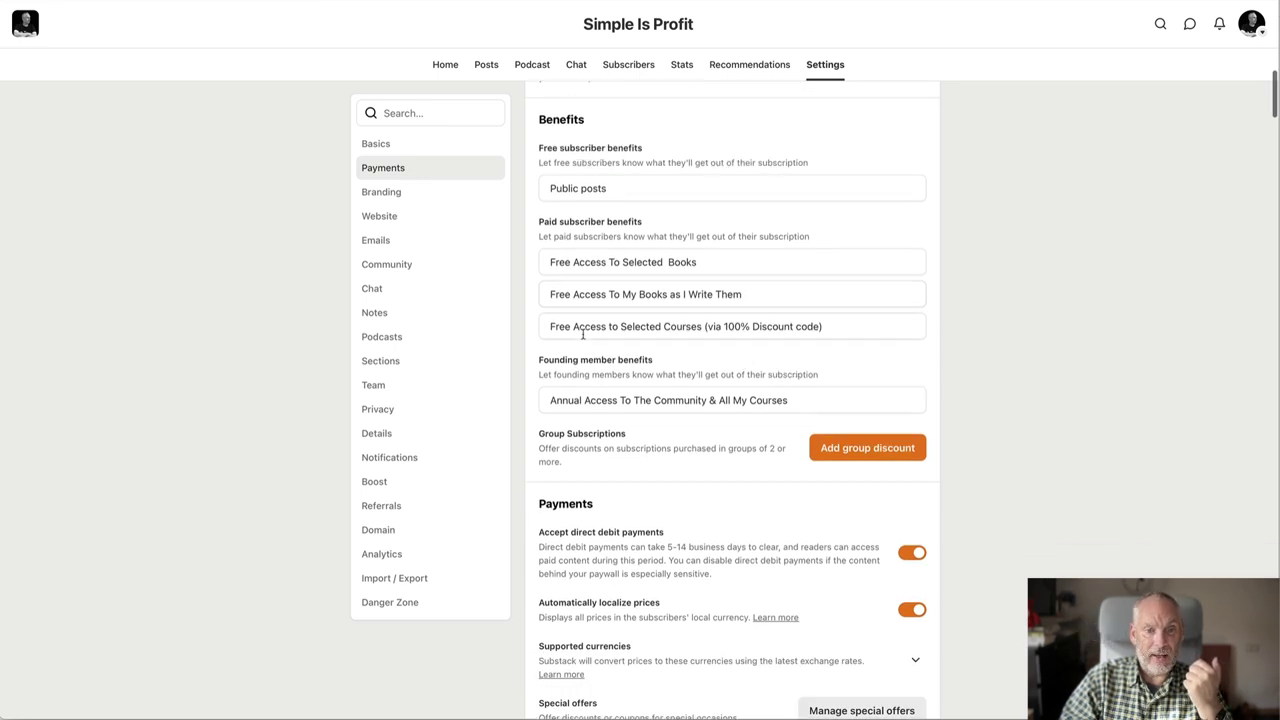
scroll(695, 335, down, 3)
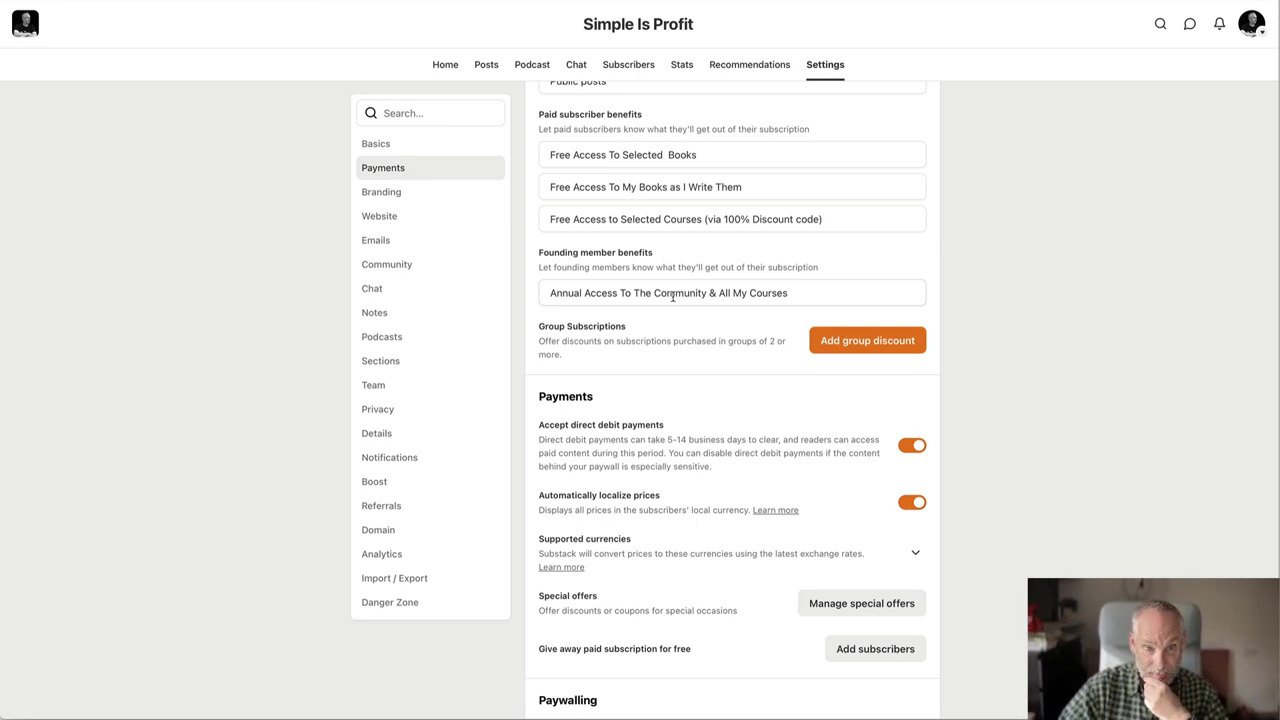
scroll(671, 295, up, 2)
scroll(671, 300, up, 2)
scroll(669, 312, up, 1)
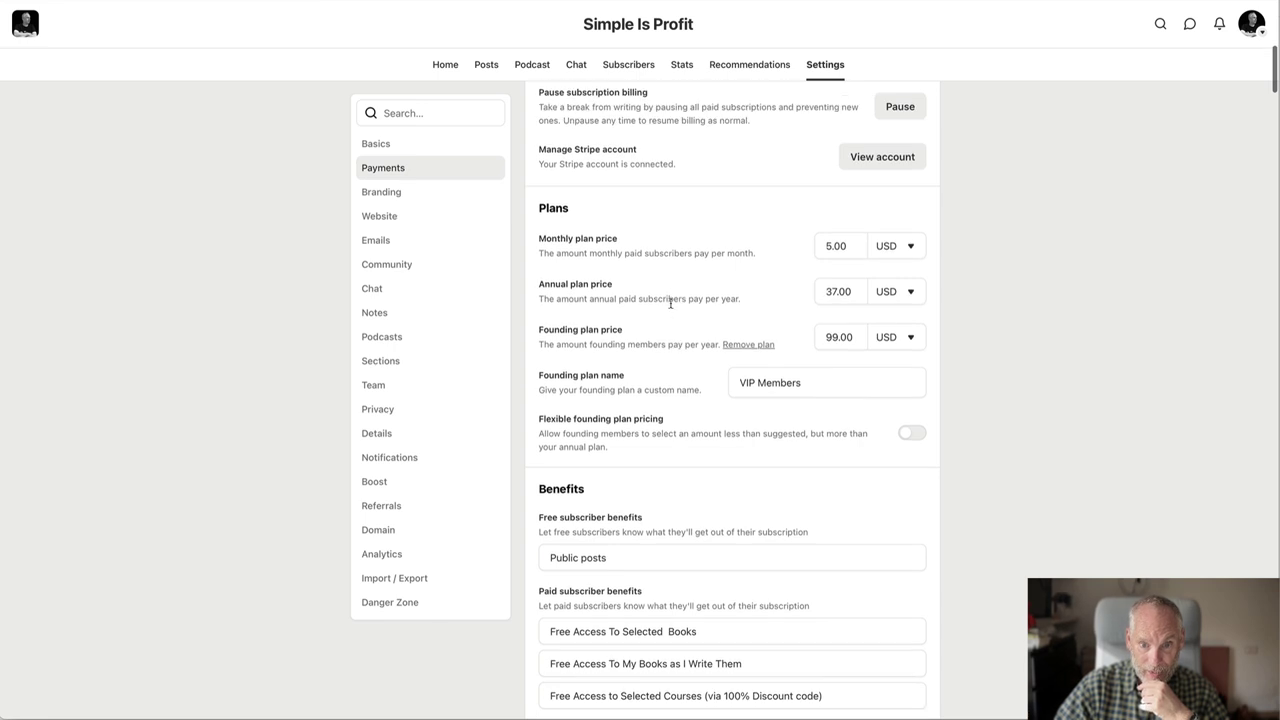
scroll(669, 313, down, 1)
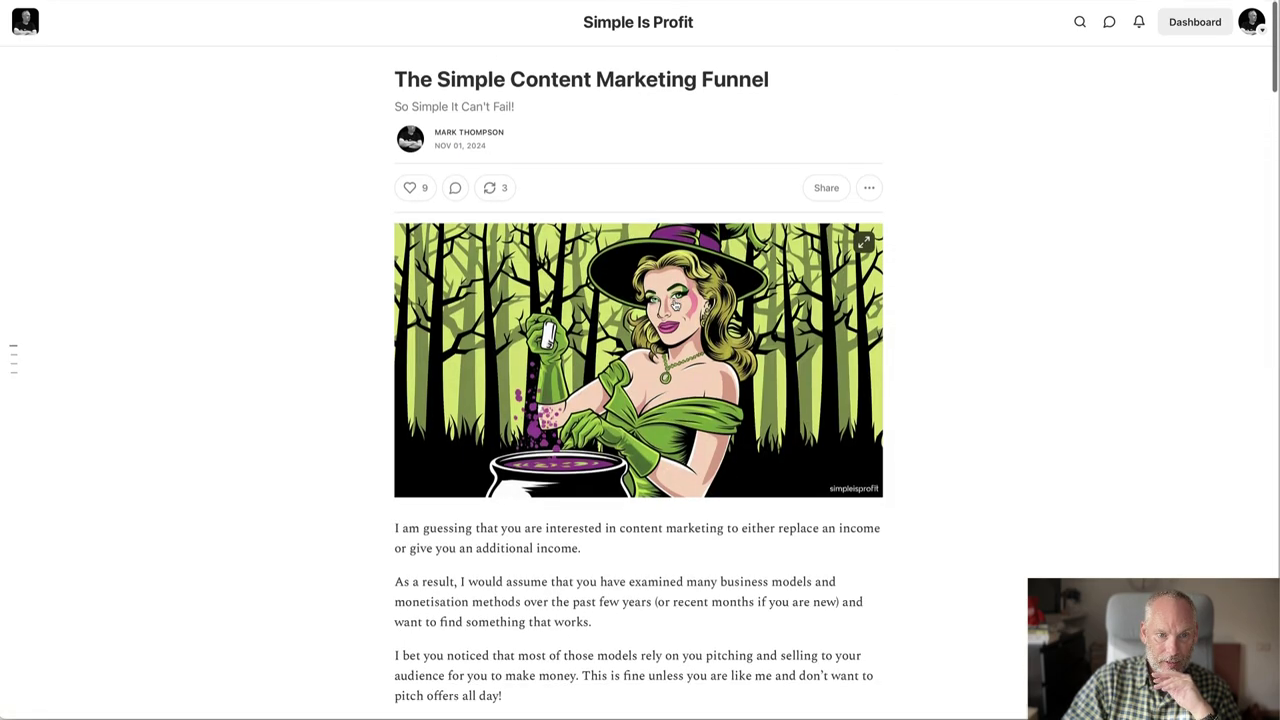
Select the post's closing 'When you are ready…' through 'Implementation Community.' paragraphs
scroll(676, 305, down, 3)
scroll(676, 305, down, 4)
scroll(676, 305, down, 1)
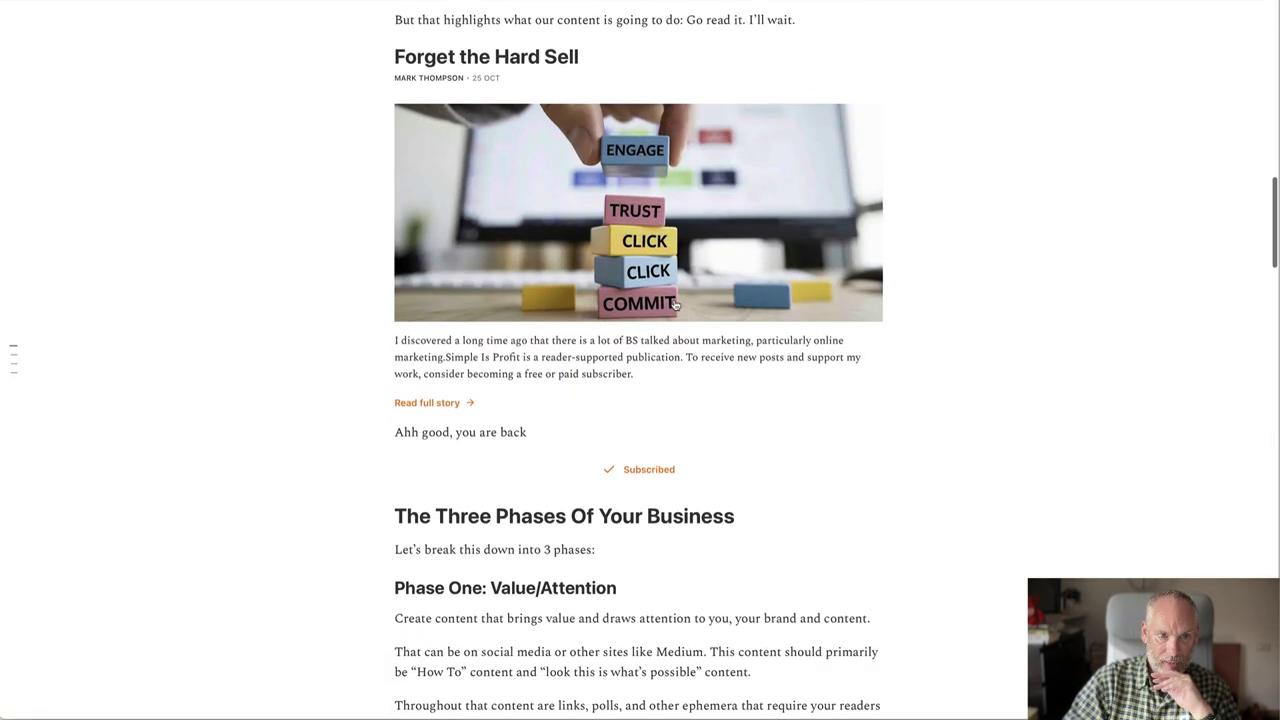
scroll(676, 305, down, 1)
scroll(676, 305, down, 2)
scroll(676, 305, down, 1)
scroll(676, 305, down, 2)
scroll(676, 305, down, 4)
scroll(676, 305, down, 5)
scroll(676, 305, down, 4)
scroll(676, 305, down, 2)
scroll(676, 305, down, 2)
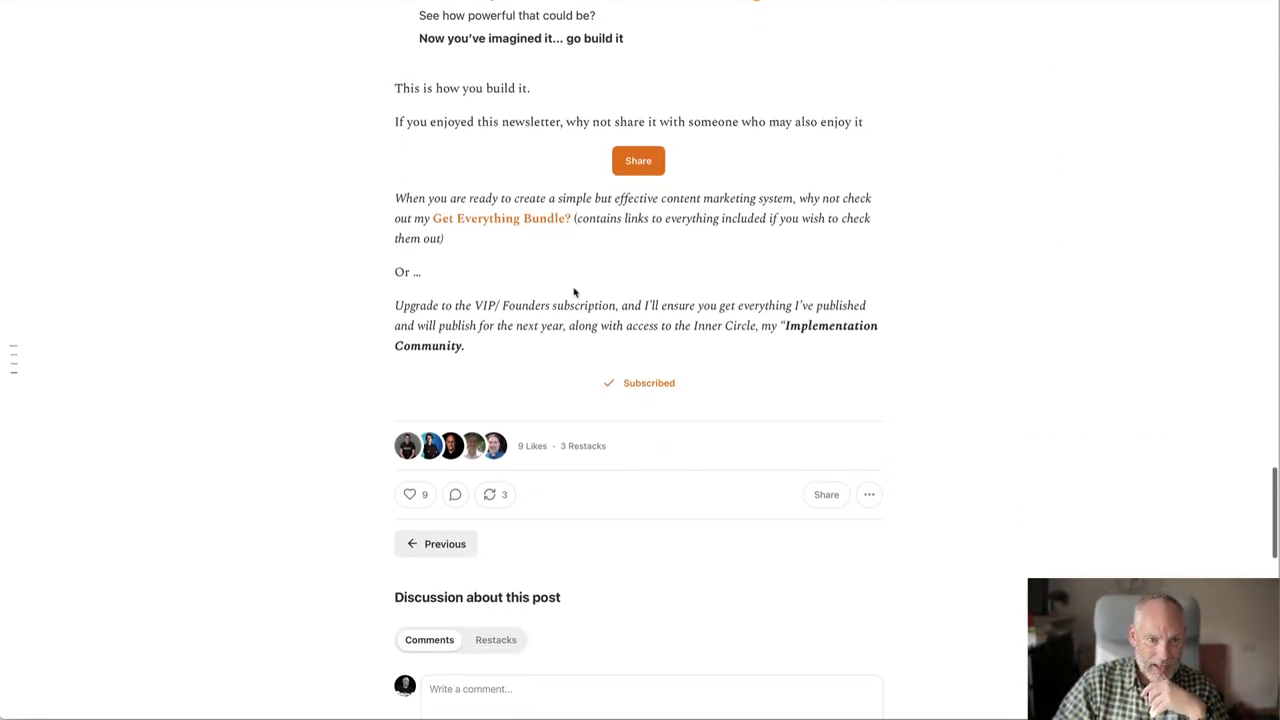
drag(392, 190, 381, 360)
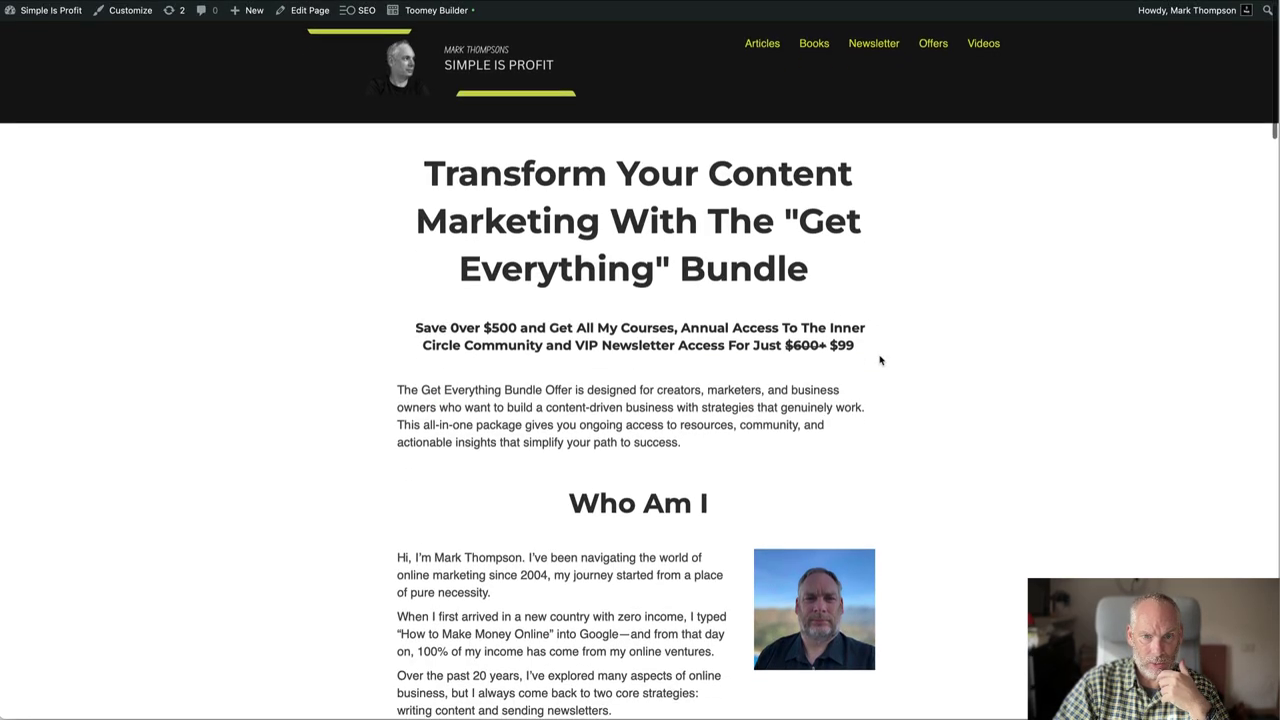
Read the Get Everything Bundle page from its headline through the included course list
scroll(880, 360, down, 5)
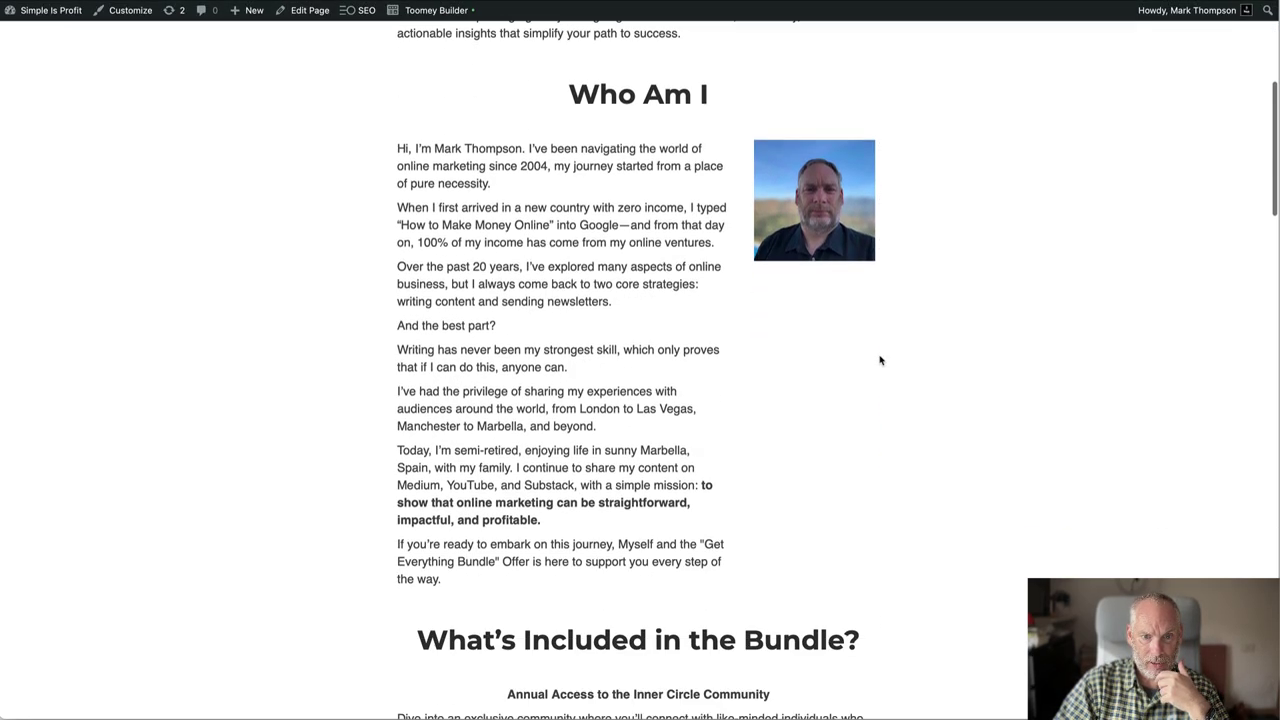
scroll(880, 360, up, 5)
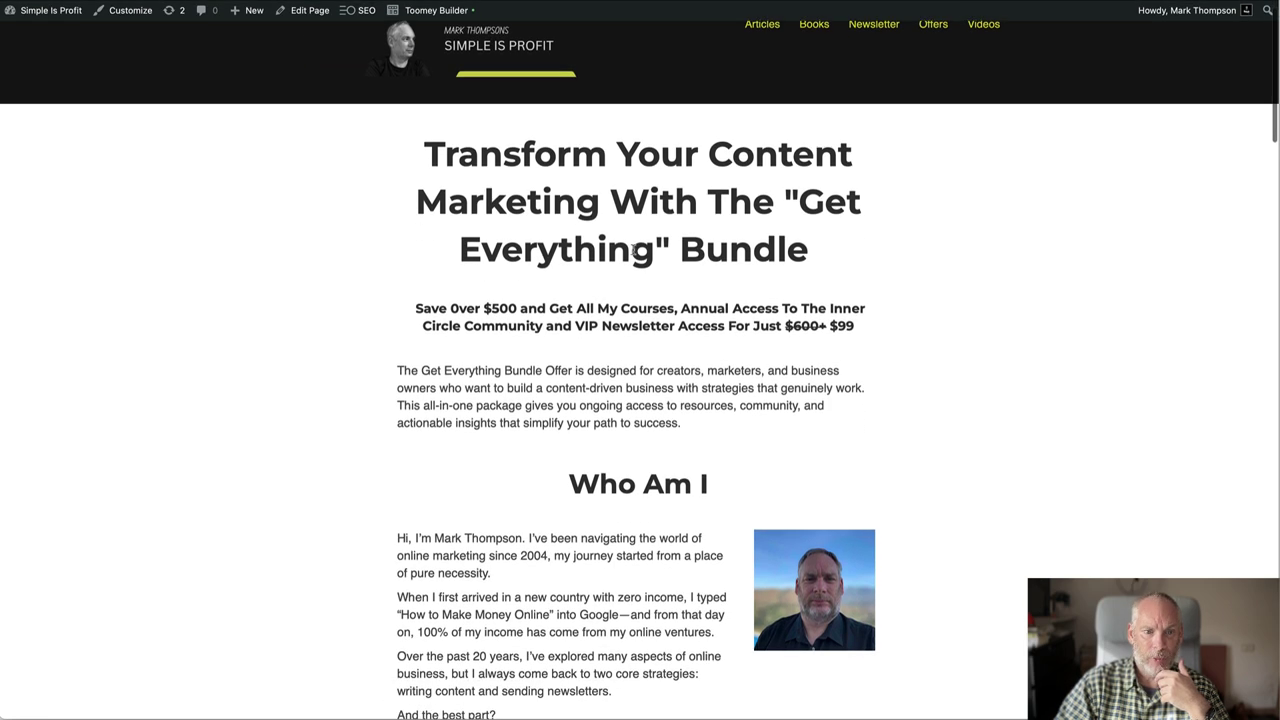
scroll(744, 265, down, 2)
scroll(744, 265, down, 3)
scroll(744, 265, down, 3)
scroll(744, 265, down, 3)
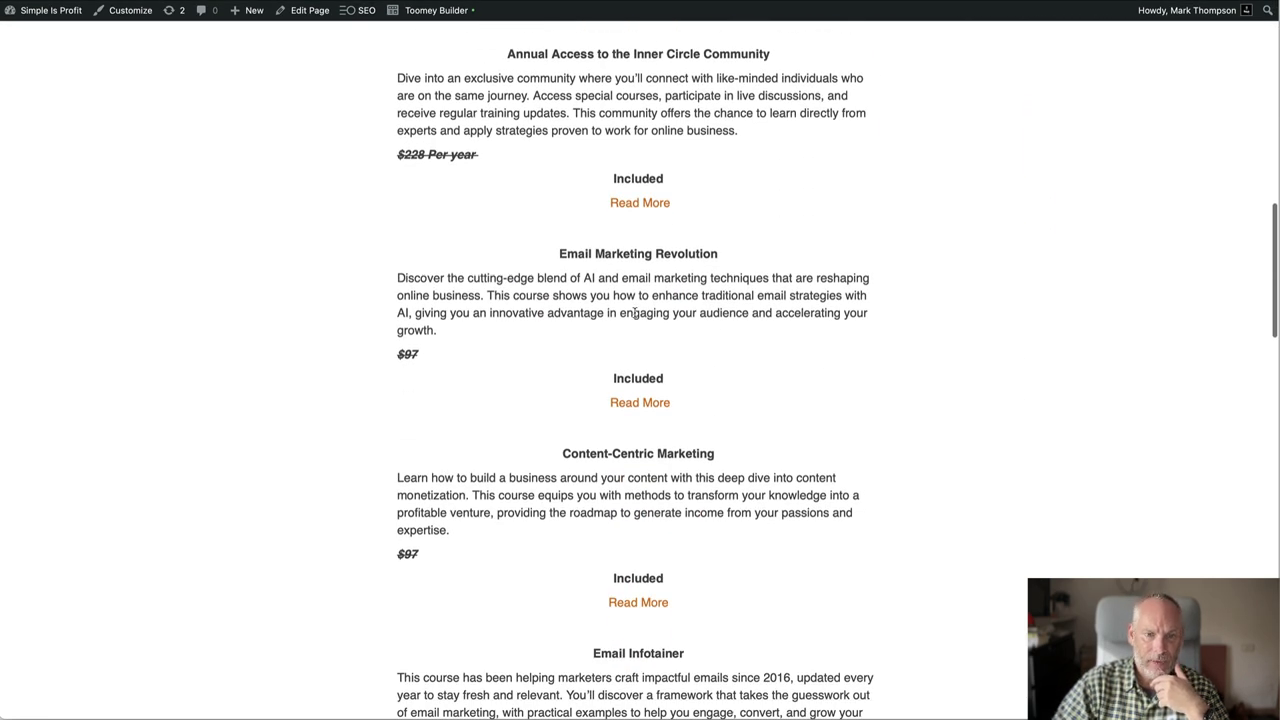
scroll(635, 317, down, 3)
scroll(635, 317, down, 3)
scroll(635, 317, down, 3)
scroll(635, 317, down, 2)
scroll(635, 317, down, 3)
scroll(635, 317, down, 4)
scroll(635, 317, down, 3)
scroll(635, 317, down, 1)
scroll(635, 317, up, 2)
scroll(635, 317, up, 10)
scroll(635, 317, up, 10)
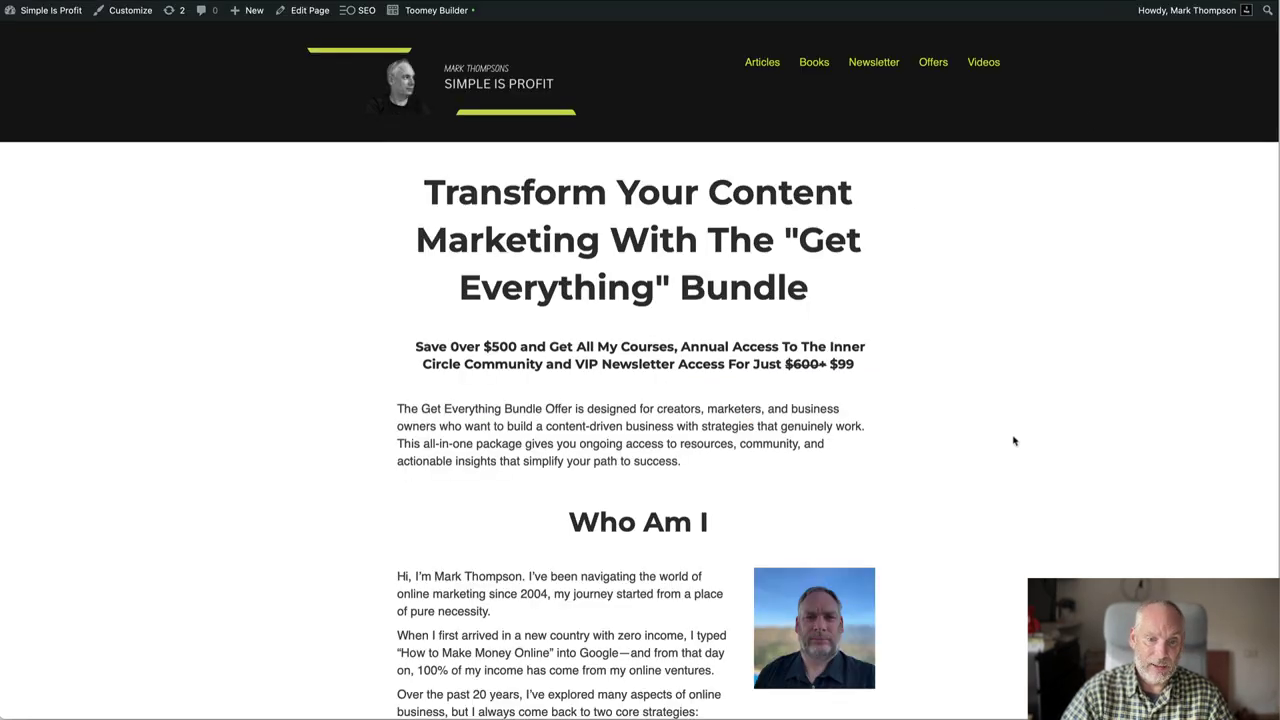
Scroll down to the bundle's checkout form showing $99 today and $99 annually
scroll(1013, 443, down, 6)
scroll(1013, 443, down, 3)
scroll(1013, 443, down, 6)
scroll(1013, 443, down, 1)
scroll(1013, 443, down, 1)
scroll(1013, 443, down, 1)
scroll(1013, 443, down, 2)
scroll(1013, 443, down, 1)
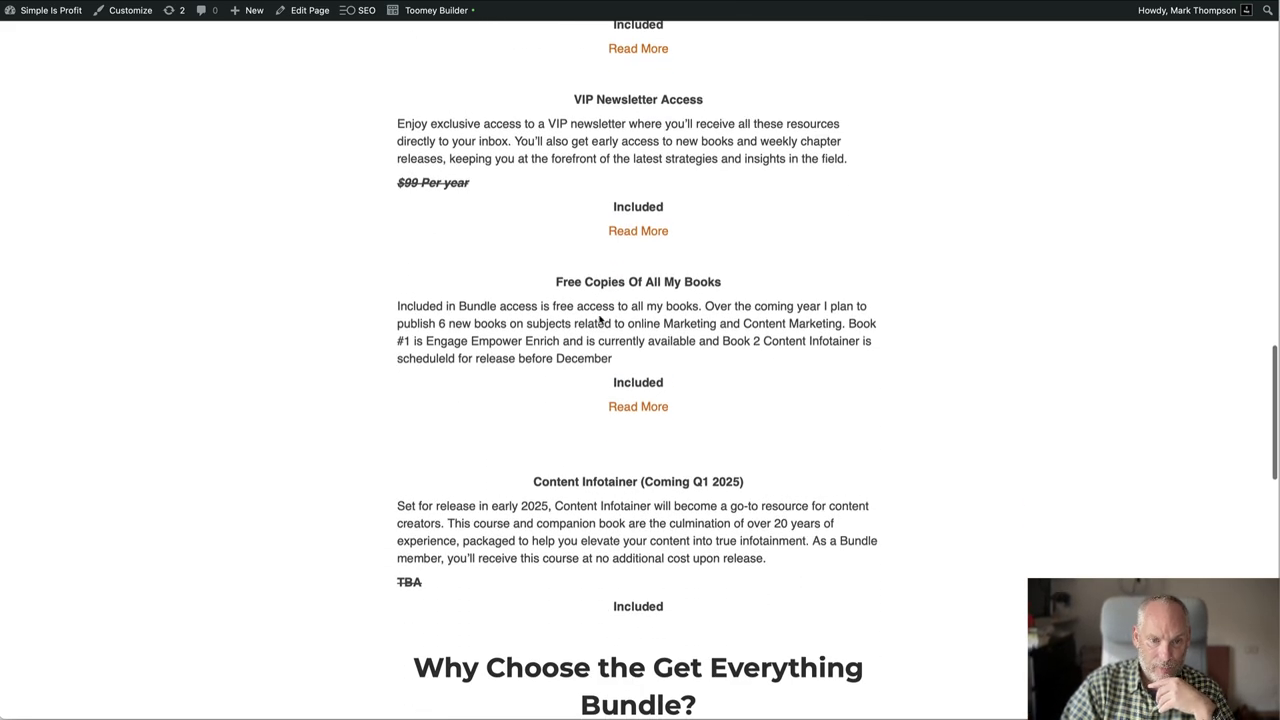
scroll(621, 382, up, 3)
scroll(621, 382, up, 4)
scroll(845, 401, down, 2)
scroll(845, 401, down, 10)
scroll(845, 401, down, 12)
scroll(845, 401, down, 4)
scroll(845, 401, down, 1)
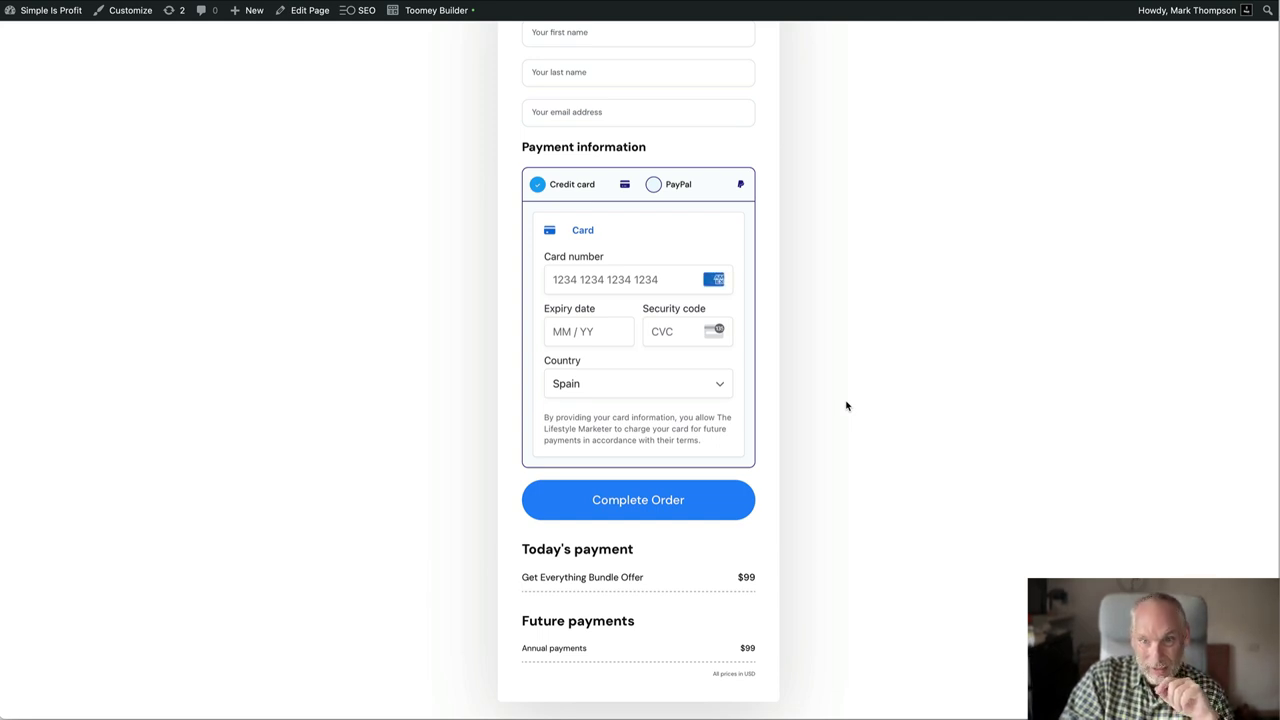
scroll(846, 405, down, 1)
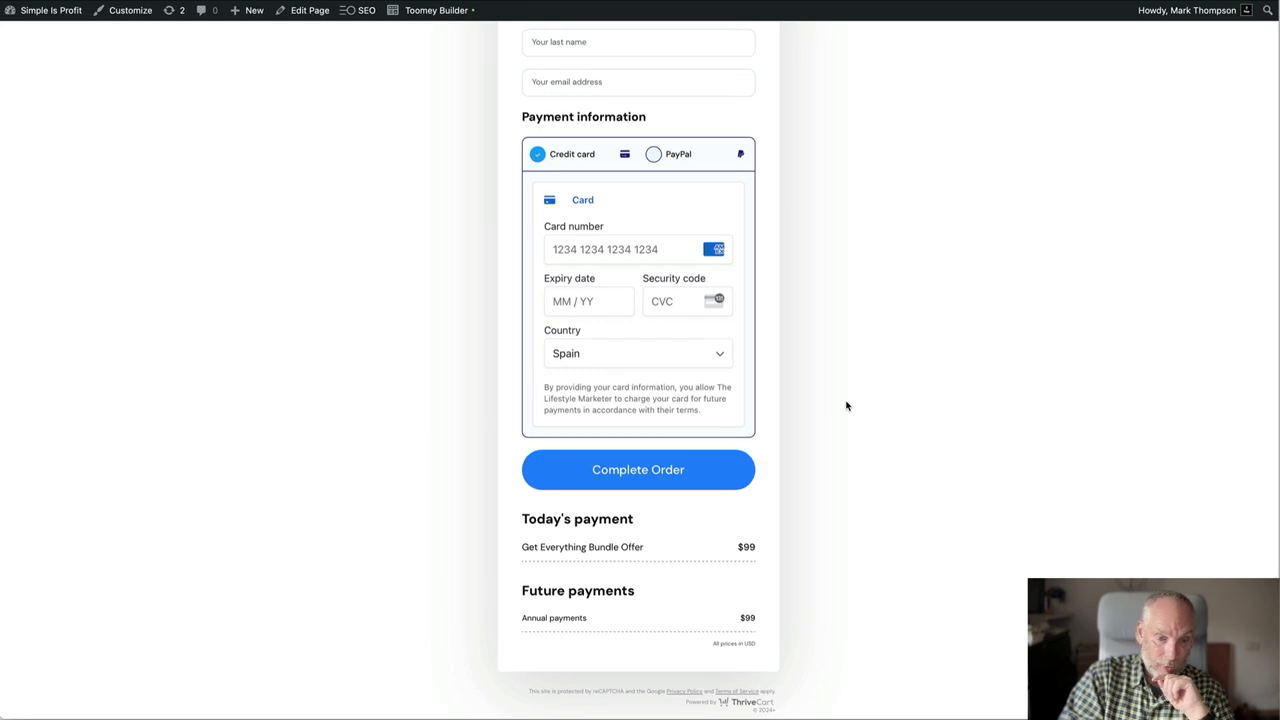
scroll(846, 405, down, 1)
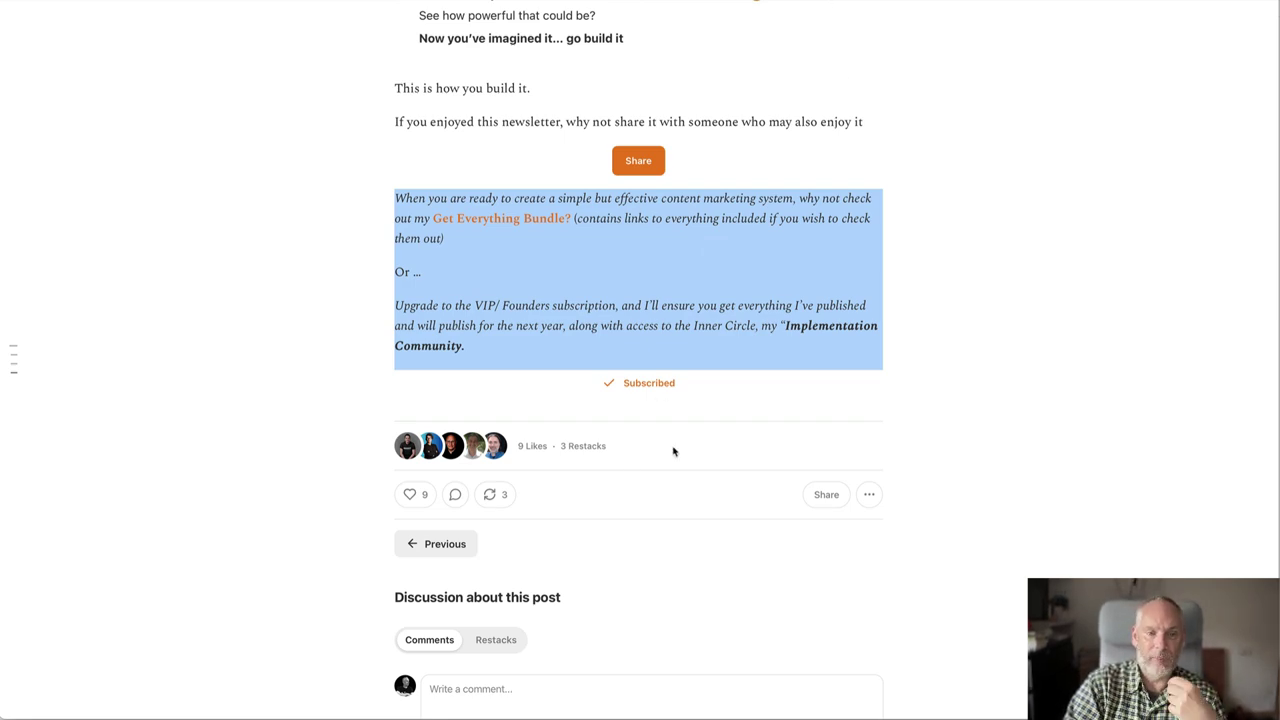
Scroll back up through 'The Simple Content Marketing Funnel' sections to its beginning
scroll(673, 451, up, 10)
scroll(674, 449, up, 5)
scroll(674, 449, up, 2)
scroll(517, 360, down, 3)
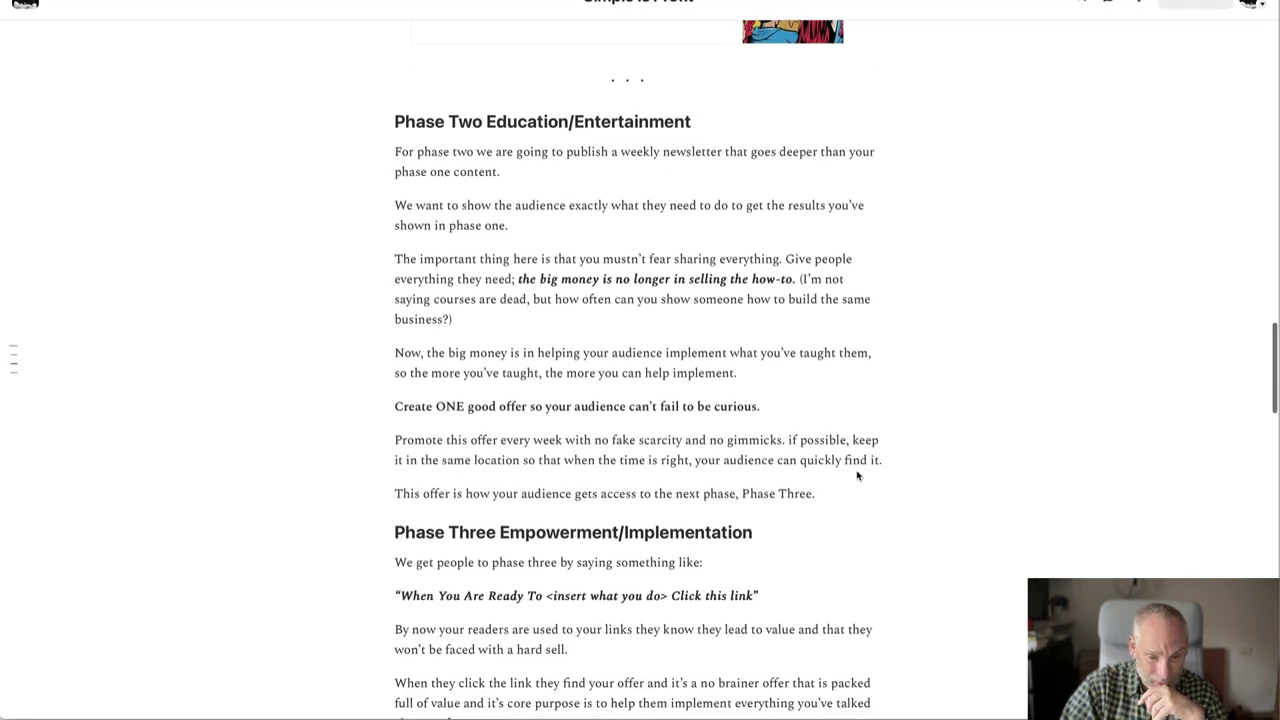
scroll(857, 476, down, 6)
scroll(857, 476, down, 4)
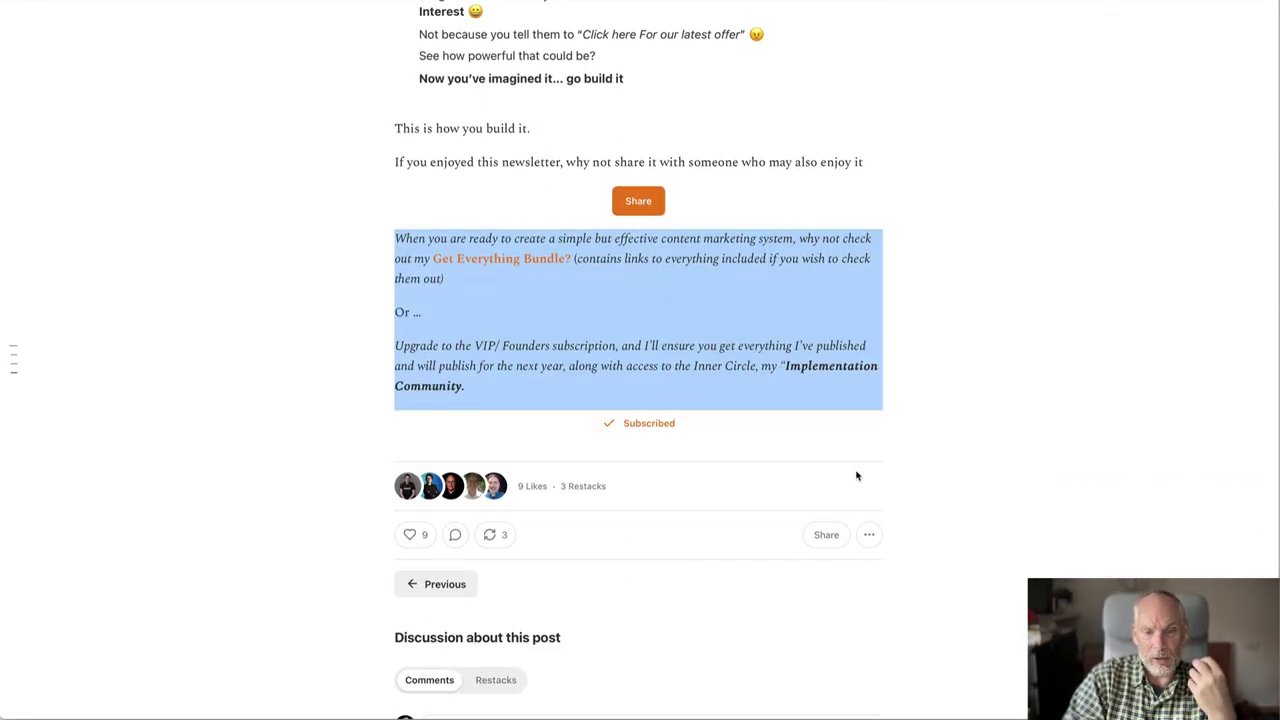
scroll(857, 476, up, 2)
scroll(857, 476, up, 5)
scroll(857, 476, up, 3)
scroll(857, 476, up, 3)
scroll(857, 476, up, 4)
scroll(857, 476, up, 3)
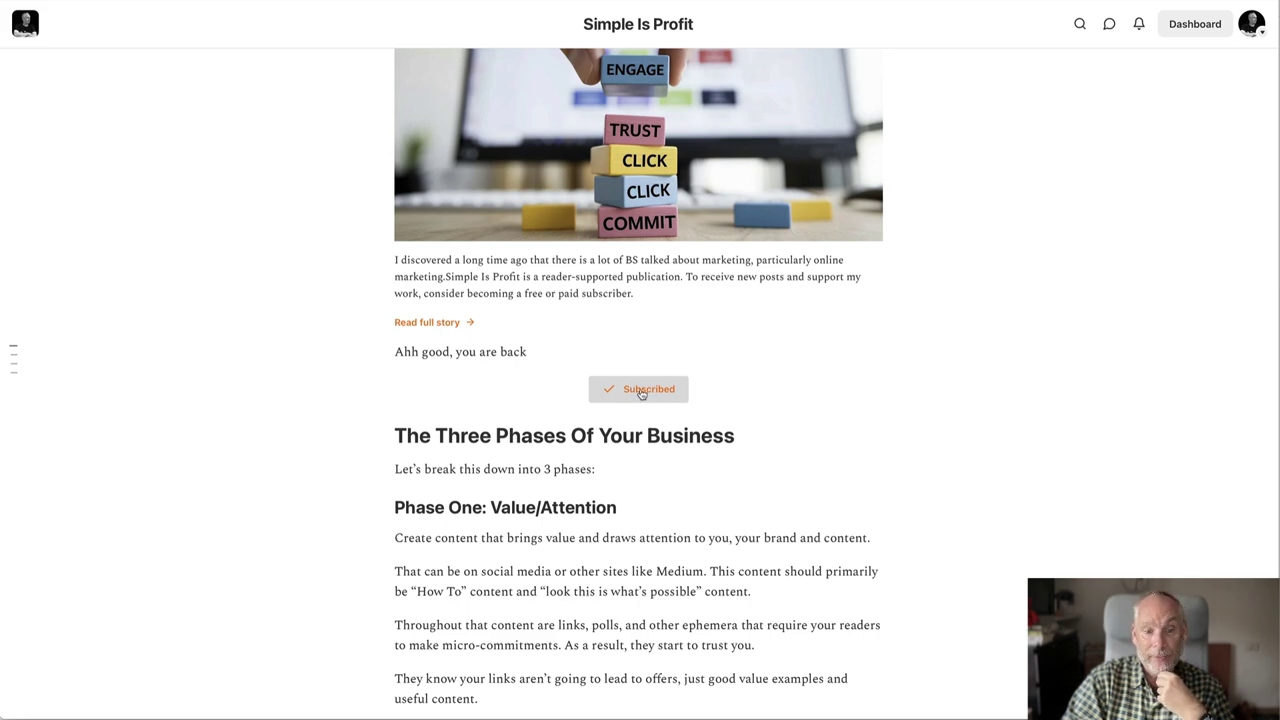
scroll(846, 429, down, 1)
scroll(846, 429, down, 3)
scroll(846, 429, down, 4)
scroll(846, 429, down, 2)
scroll(846, 429, up, 5)
scroll(846, 429, up, 5)
scroll(846, 429, up, 2)
scroll(846, 429, up, 4)
scroll(846, 429, up, 3)
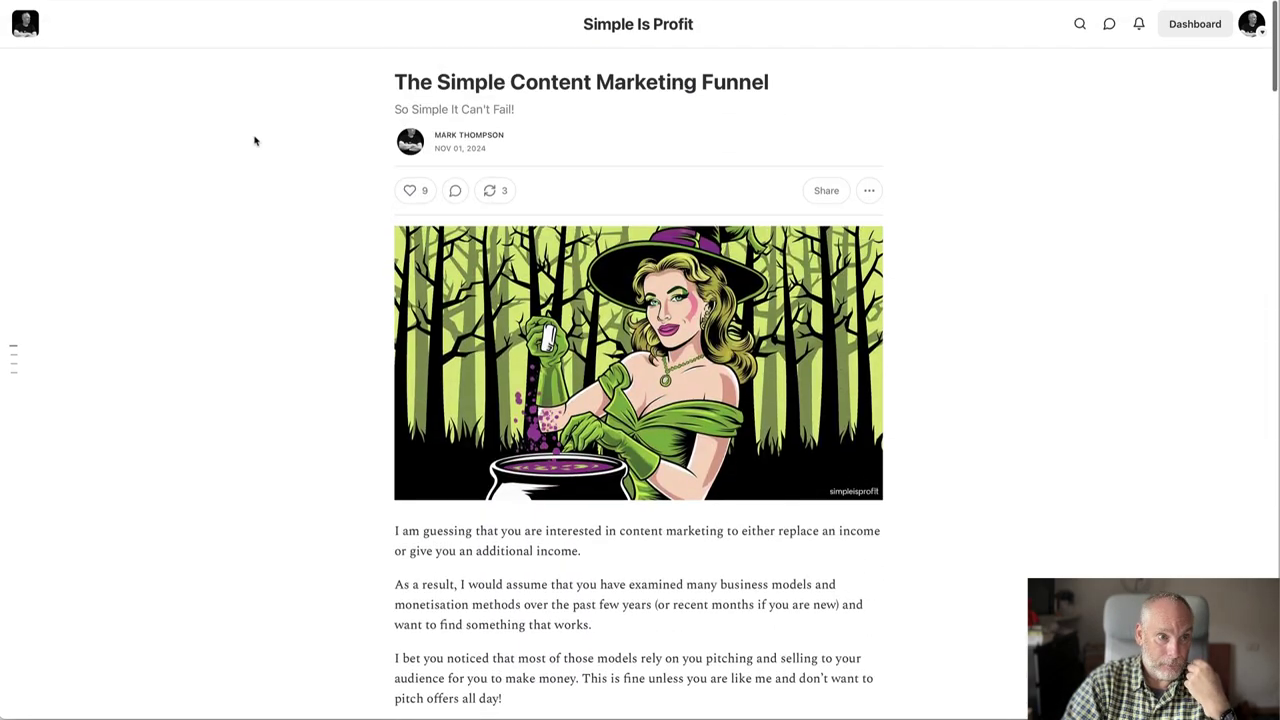
Go back to the Substack Home feed with Alt+Left and scroll down through it
key(alt+Left)
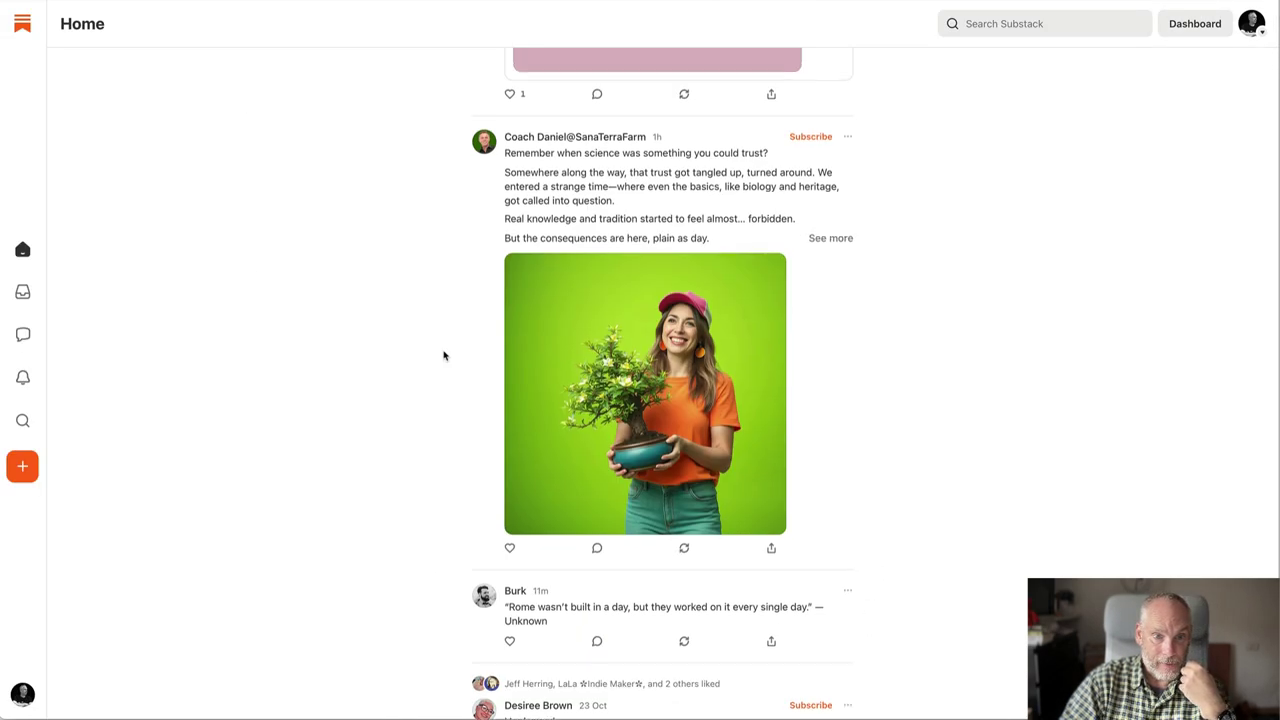
scroll(509, 330, down, 3)
scroll(509, 330, down, 5)
scroll(509, 330, down, 2)
scroll(509, 330, down, 3)
scroll(509, 330, down, 1)
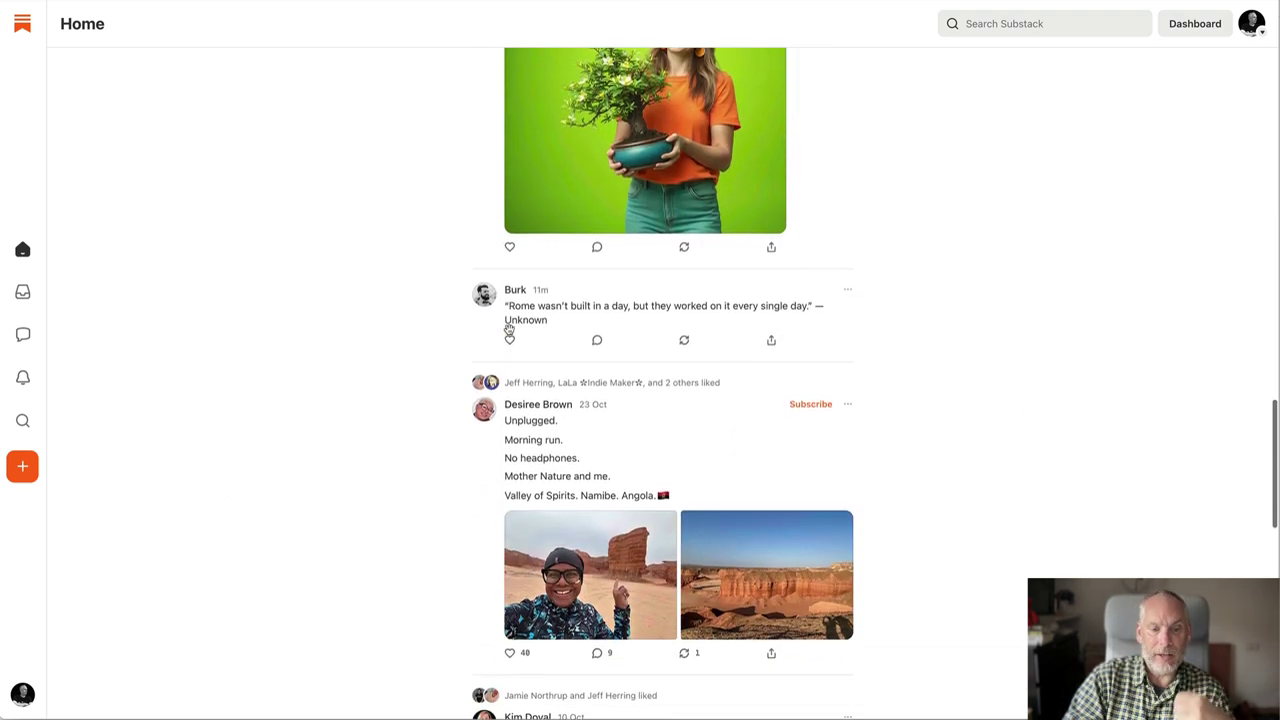
scroll(509, 330, down, 4)
scroll(510, 335, down, 1)
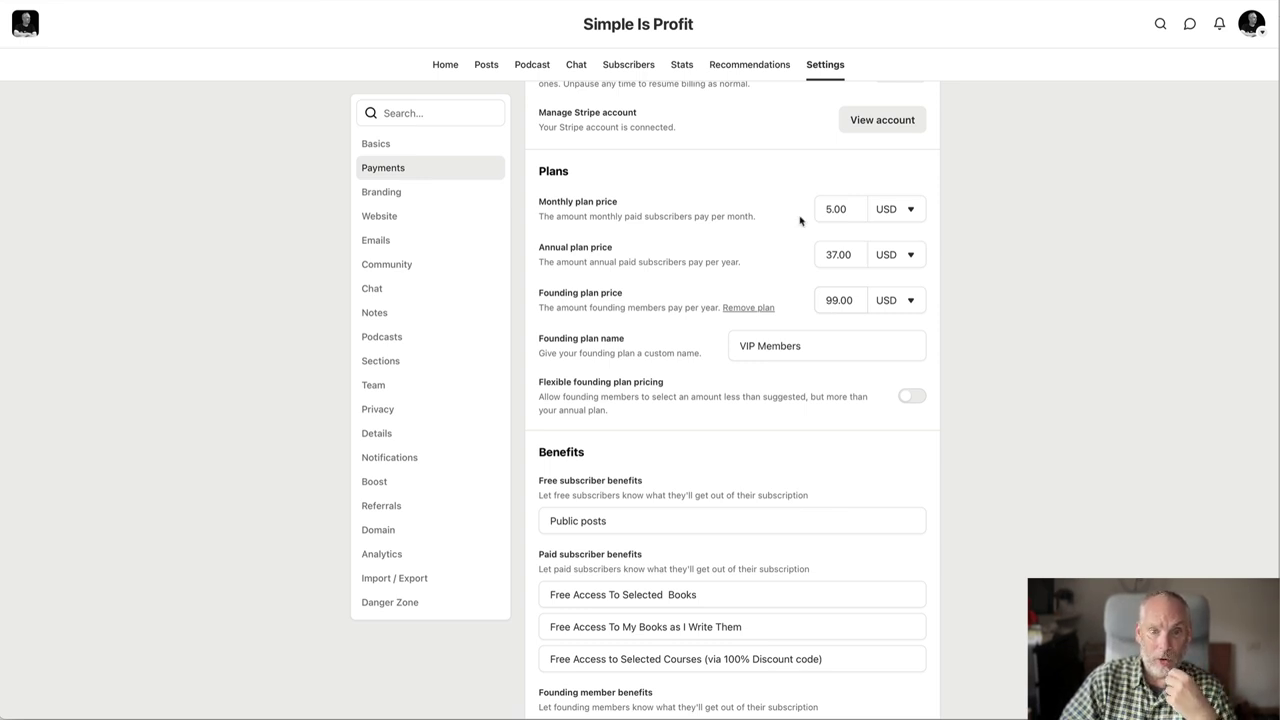
Scroll down the post to its highlighted Get Everything Bundle call-to-action
scroll(731, 437, down, 15)
scroll(731, 437, down, 5)
scroll(731, 437, down, 5)
scroll(731, 437, down, 3)
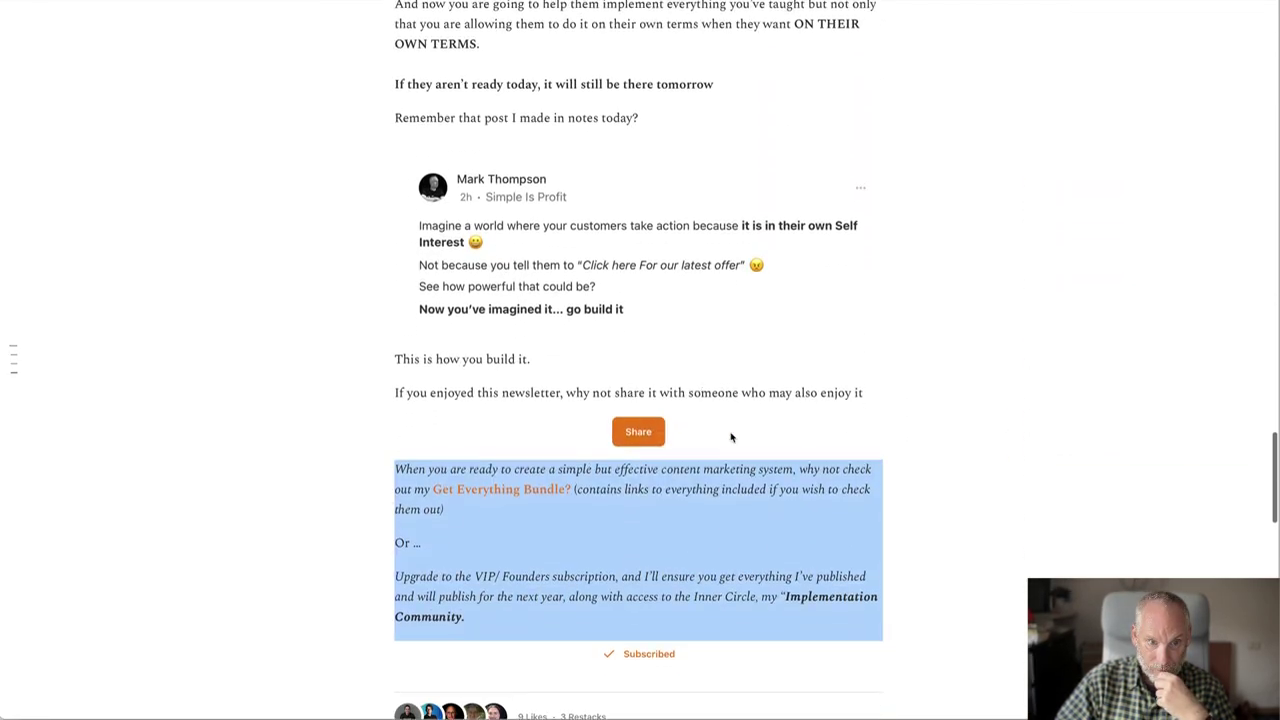
scroll(731, 437, down, 3)
scroll(731, 434, down, 1)
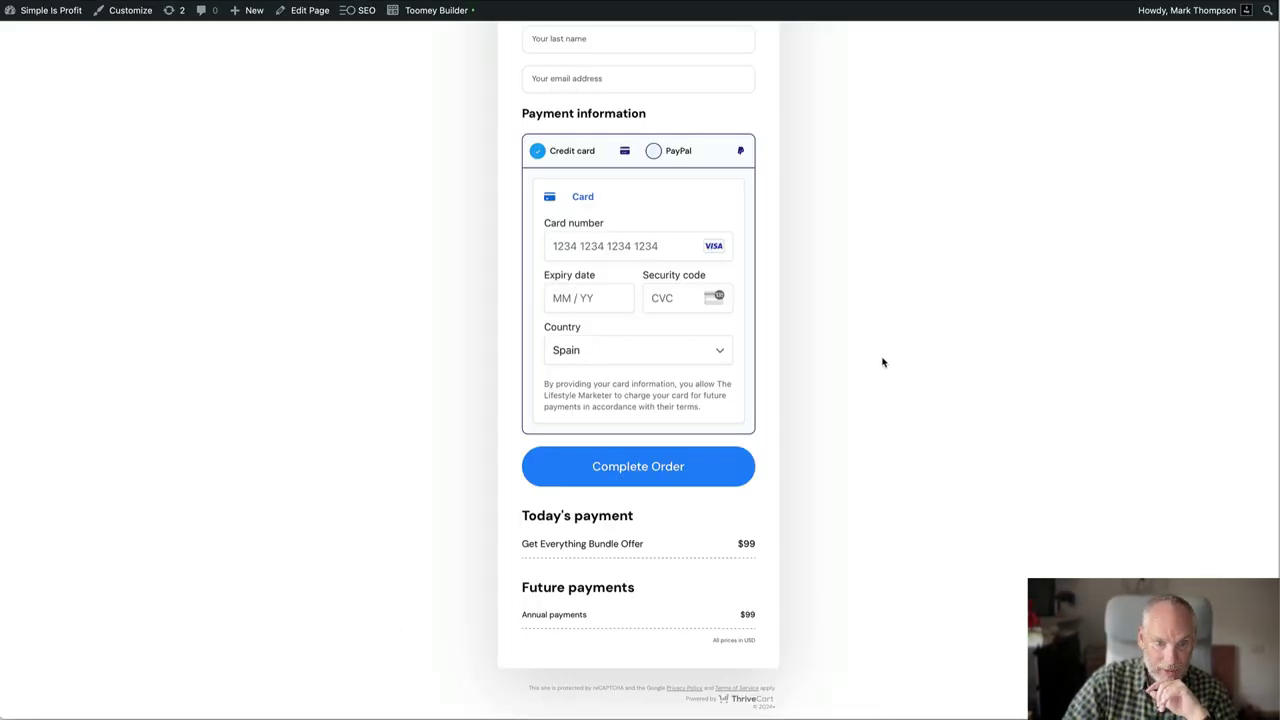
Scroll the bundle's course and book list down to 'Why Choose the Get Everything Bundle?'
scroll(882, 362, up, 10)
scroll(882, 362, up, 7)
scroll(882, 362, down, 1)
scroll(882, 362, down, 3)
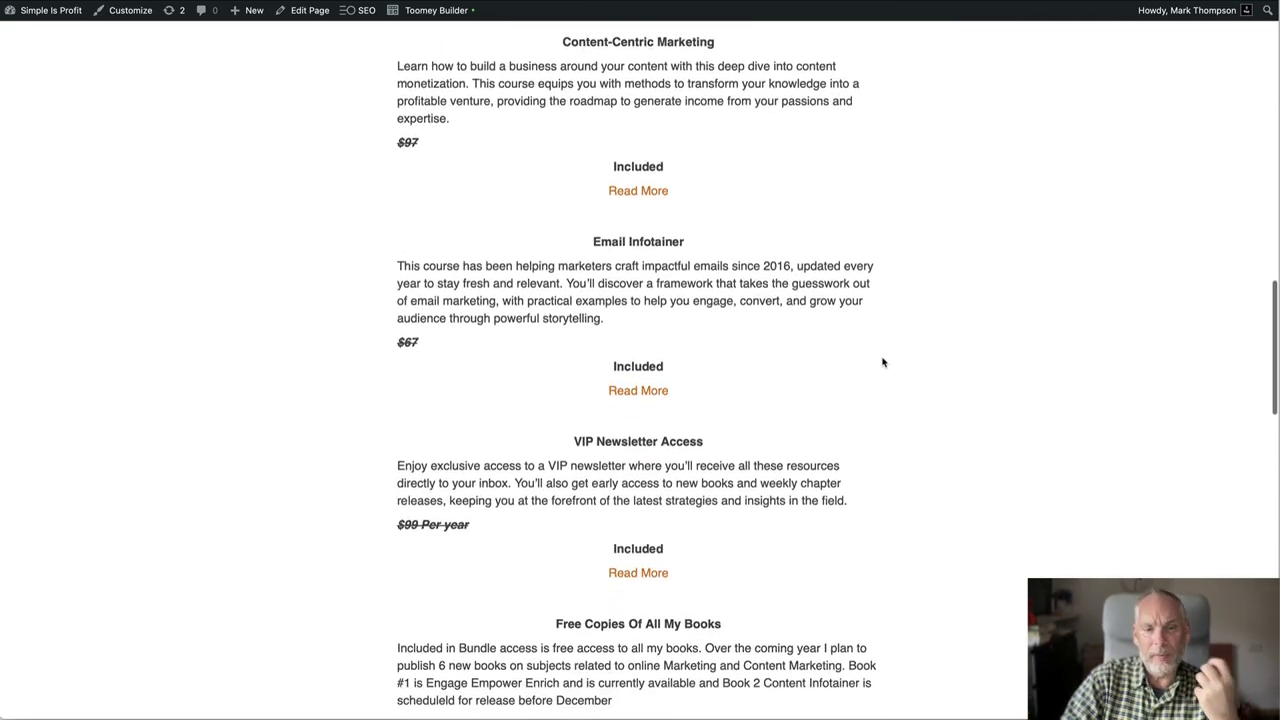
scroll(882, 362, down, 2)
scroll(882, 362, down, 1)
scroll(882, 362, down, 2)
scroll(882, 362, down, 1)
scroll(882, 362, down, 2)
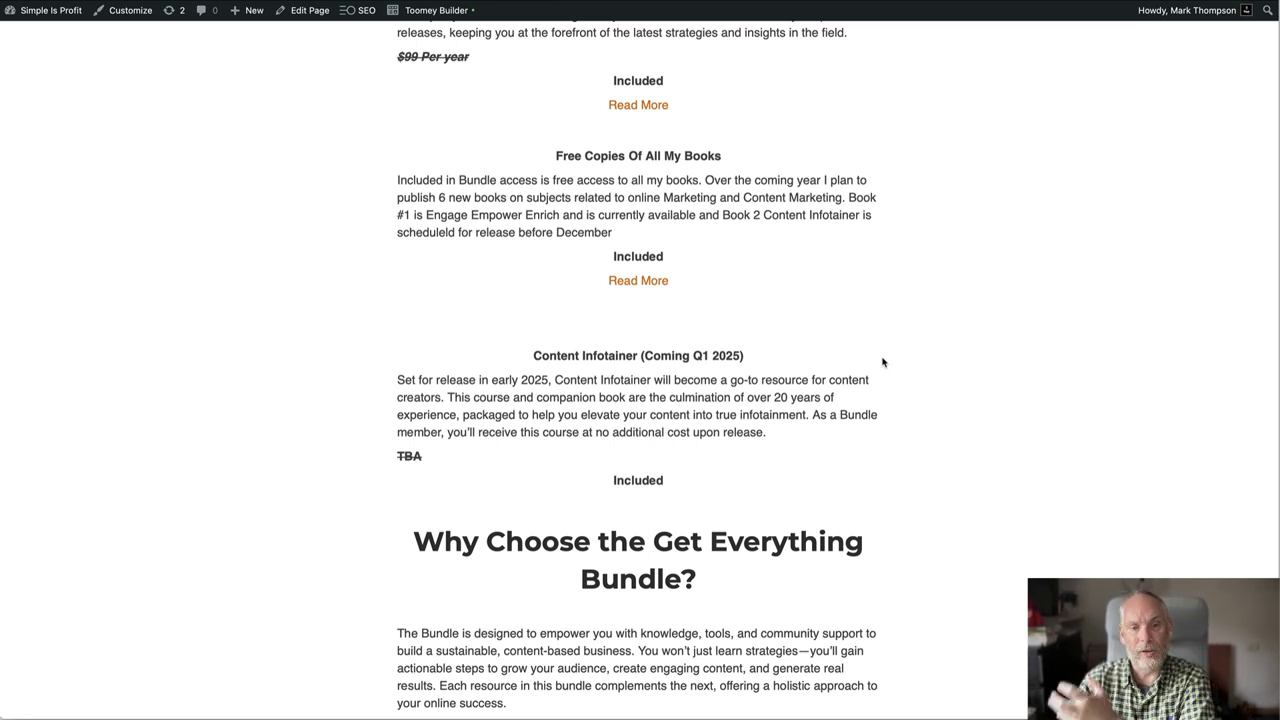
scroll(882, 362, down, 1)
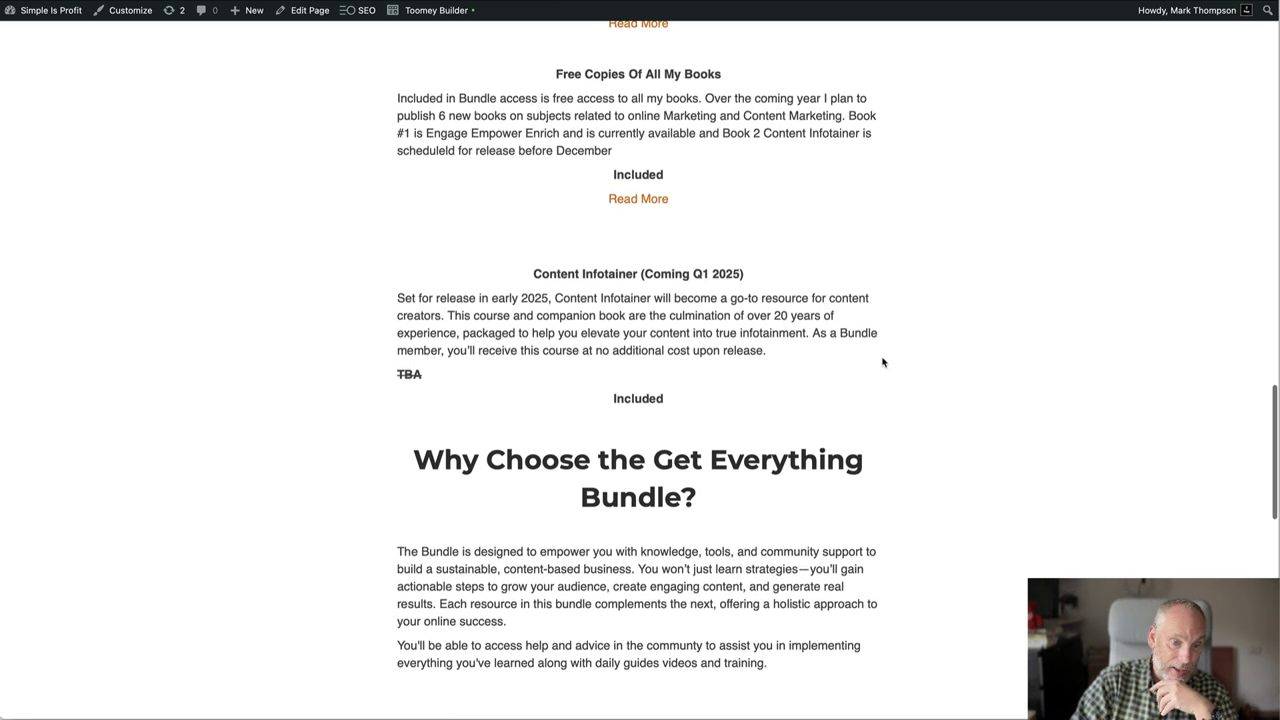
scroll(882, 362, down, 2)
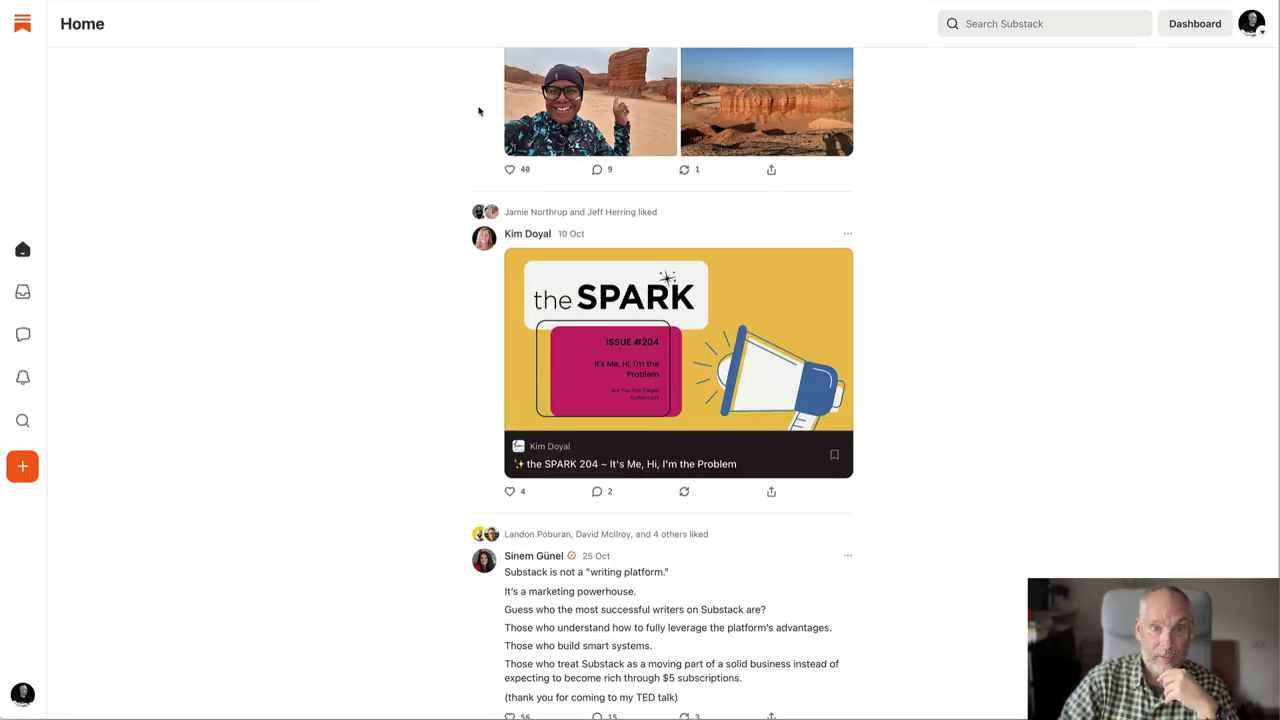
Scroll the post from its title down to the 'Forget the Hard Sell' embed
scroll(651, 60, up, 10)
scroll(651, 60, up, 10)
scroll(648, 65, down, 2)
scroll(648, 65, down, 4)
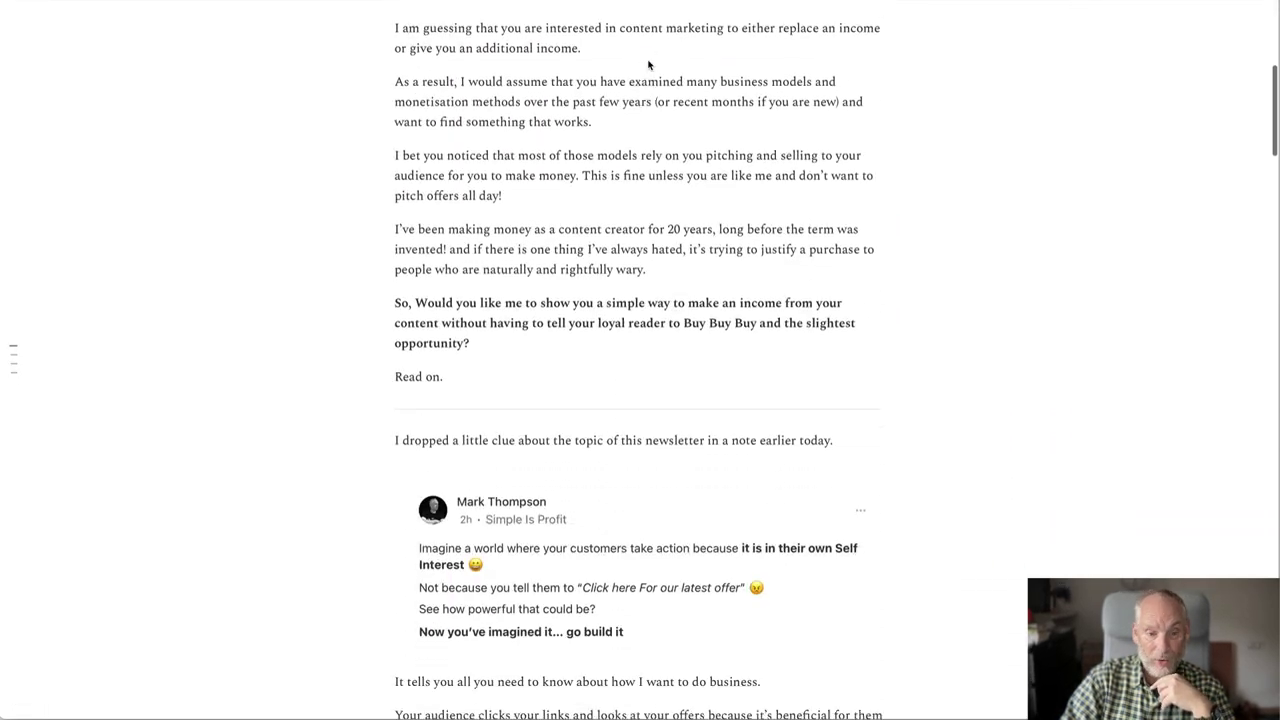
scroll(648, 65, down, 5)
scroll(648, 65, down, 2)
scroll(648, 65, down, 1)
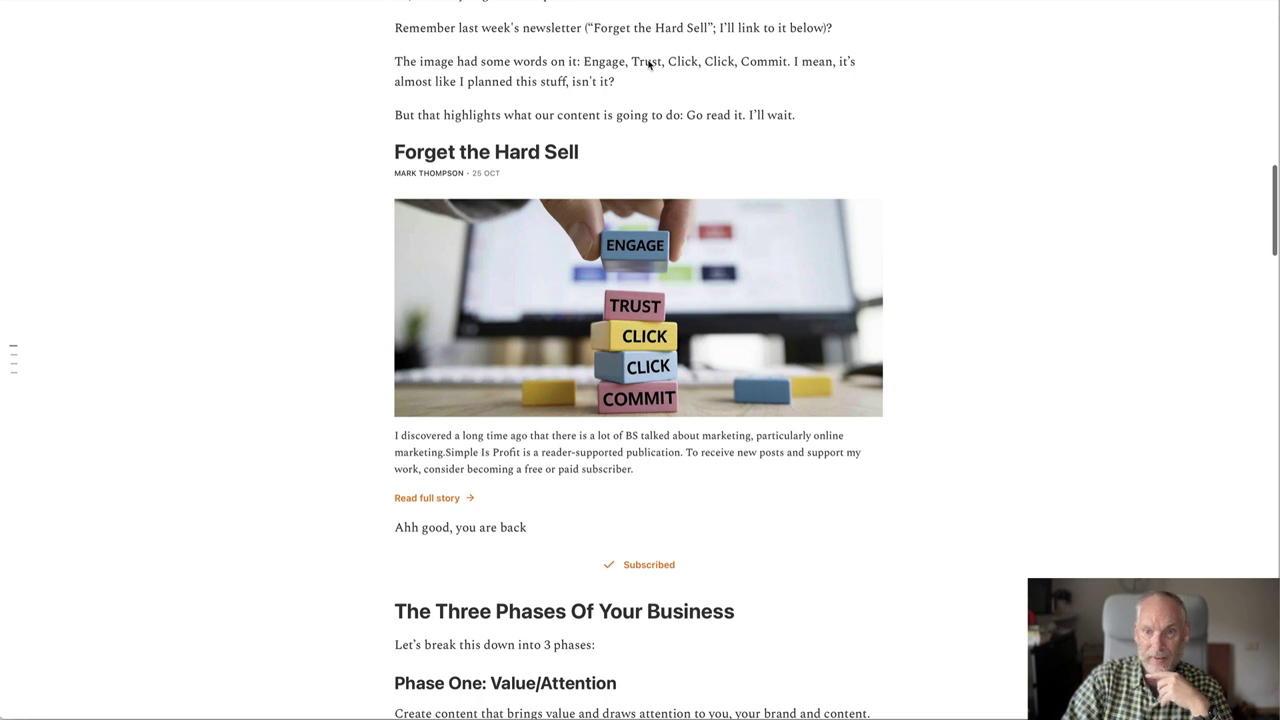